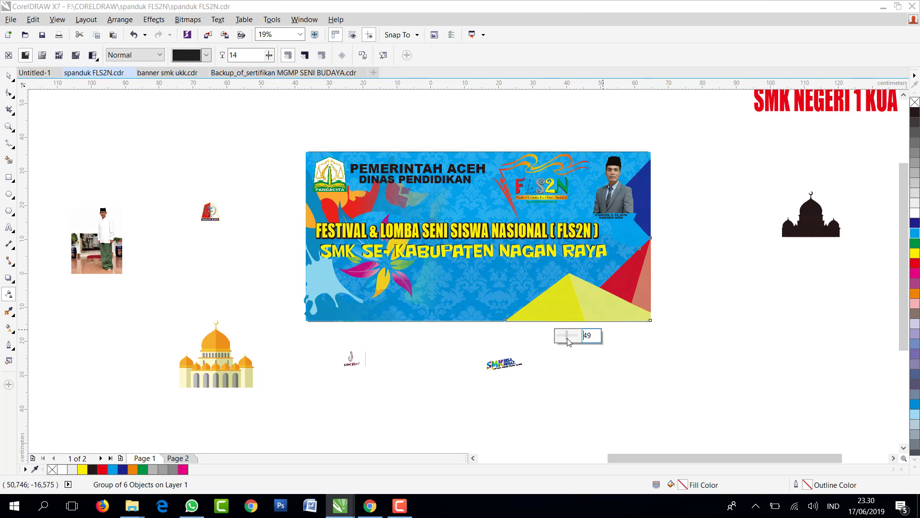
Fill the slanted name plate under the official's portrait with yellow
click(703, 266)
click(9, 76)
scroll(598, 226, up, 2)
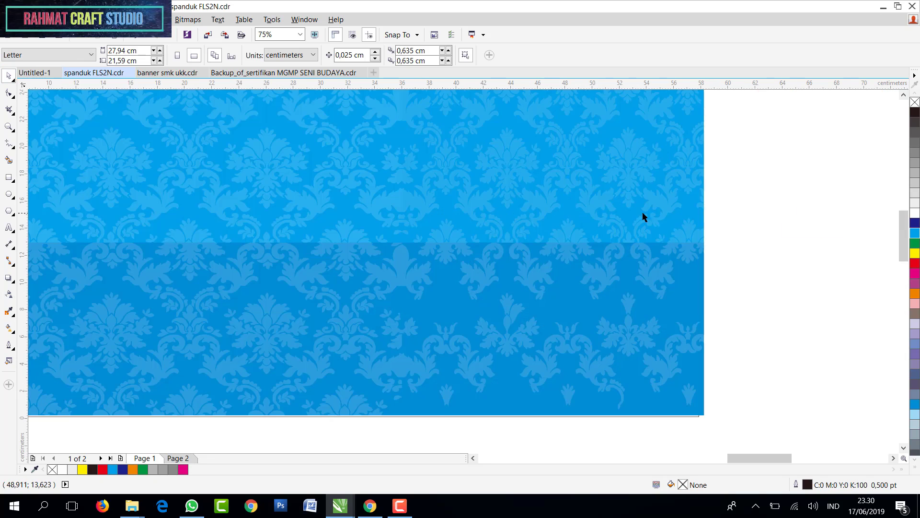
click(643, 194)
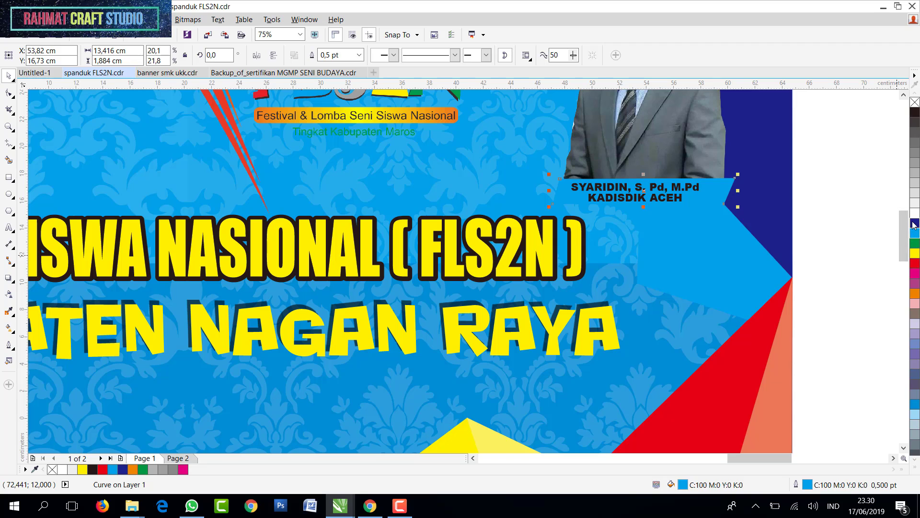
click(916, 254)
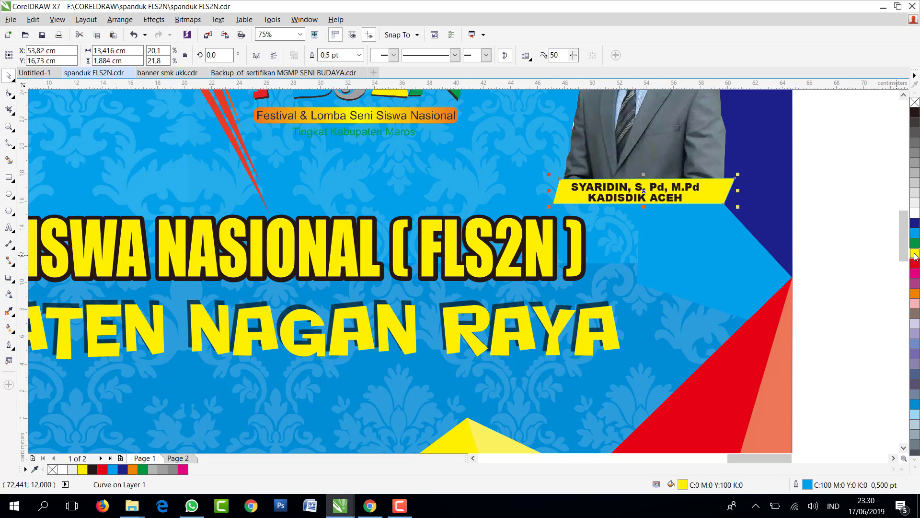
click(854, 181)
scroll(334, 172, down, 3)
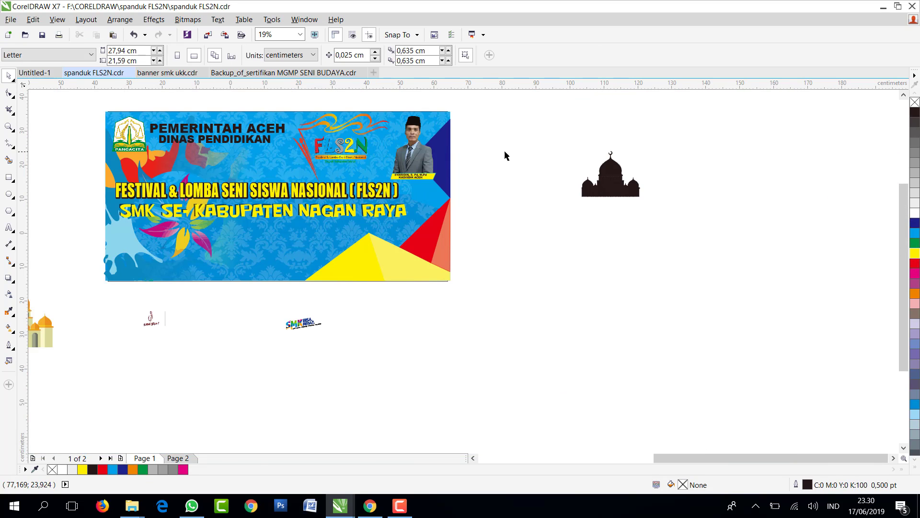
Move the FLS2N logo to the lower part of the banner and shift the SMK SE- KABUPATEN NAGAN RAYA line down slightly
drag(354, 160, 313, 258)
drag(365, 208, 352, 217)
scroll(297, 247, up, 1)
drag(299, 262, 309, 258)
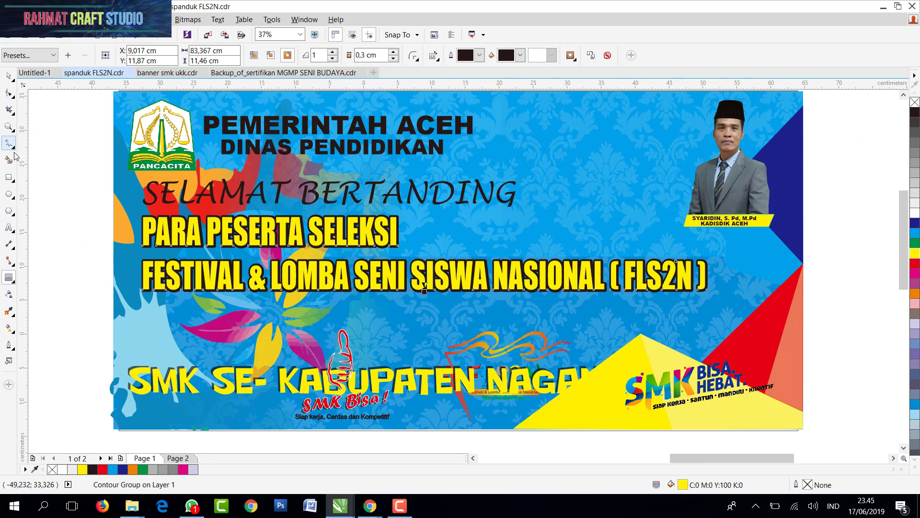
Add the line "SMK SE-KABUPATEN NAGAN RAYA" beneath the festival title in the outlined yellow Impact text
click(9, 228)
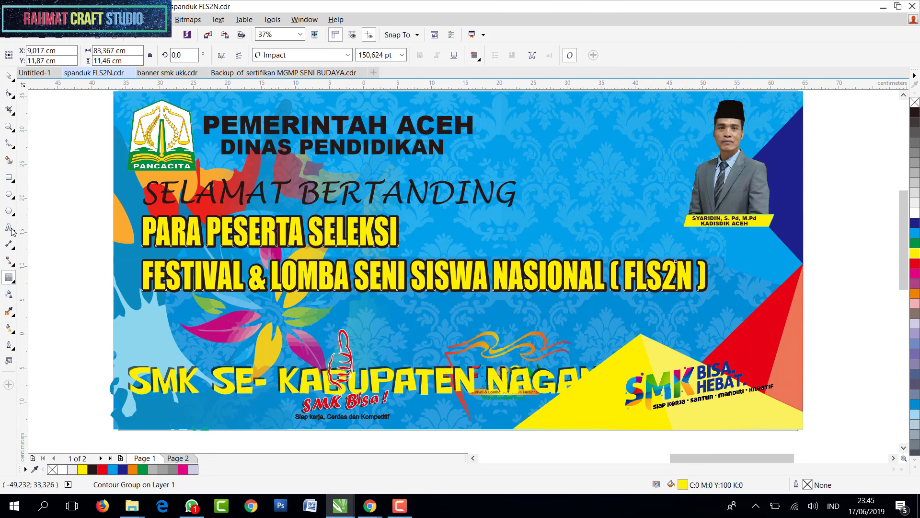
click(702, 276)
key(Return)
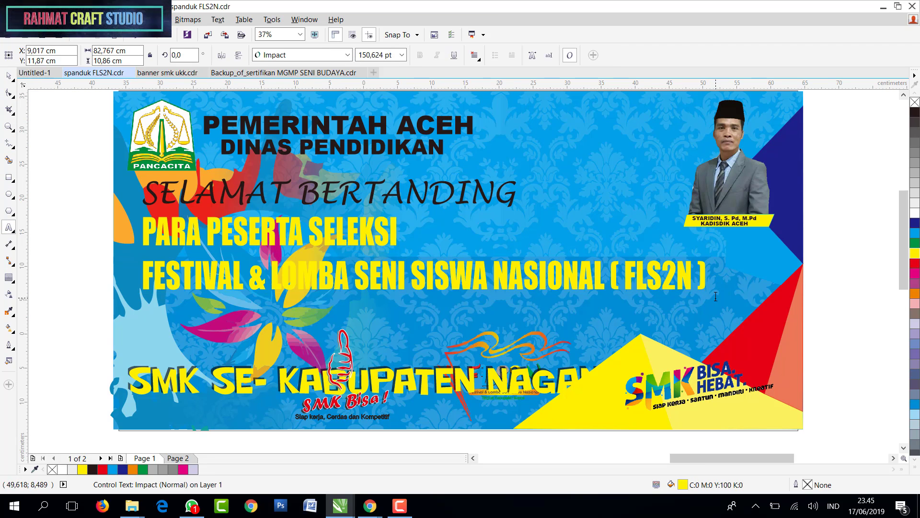
text(SMK SE-KABUPATEN)
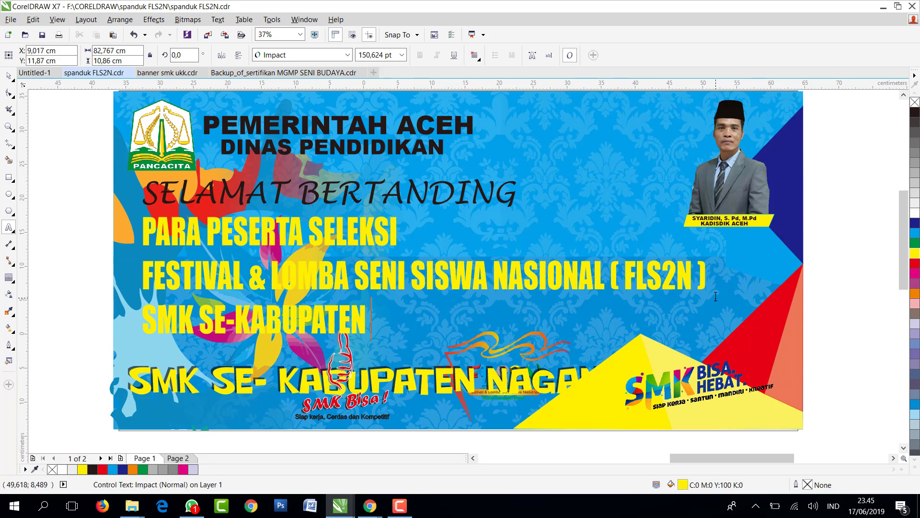
text( NAGAN RAYA)
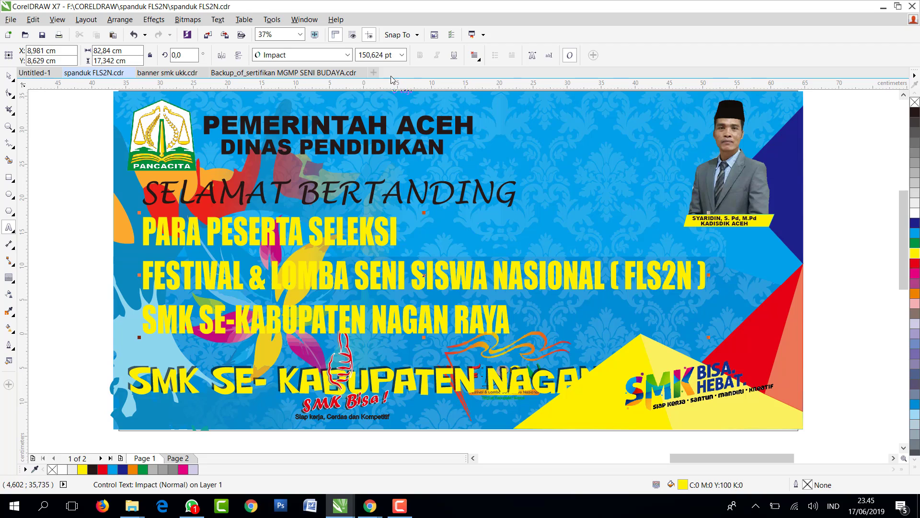
Move the old SMK SE- KABUPATEN NAGAN RAYA text in Nightclub BTN off the banner, into the empty area below
click(10, 75)
scroll(420, 345, down, 2)
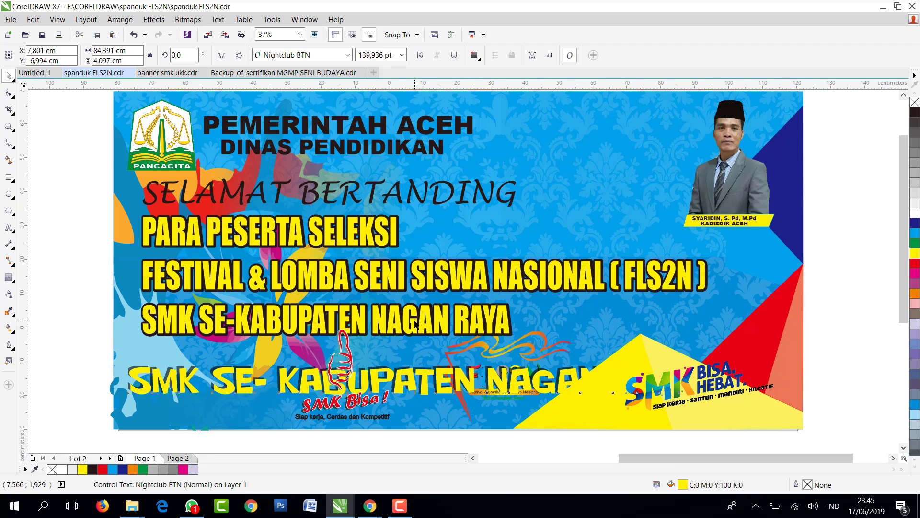
drag(420, 349, 430, 414)
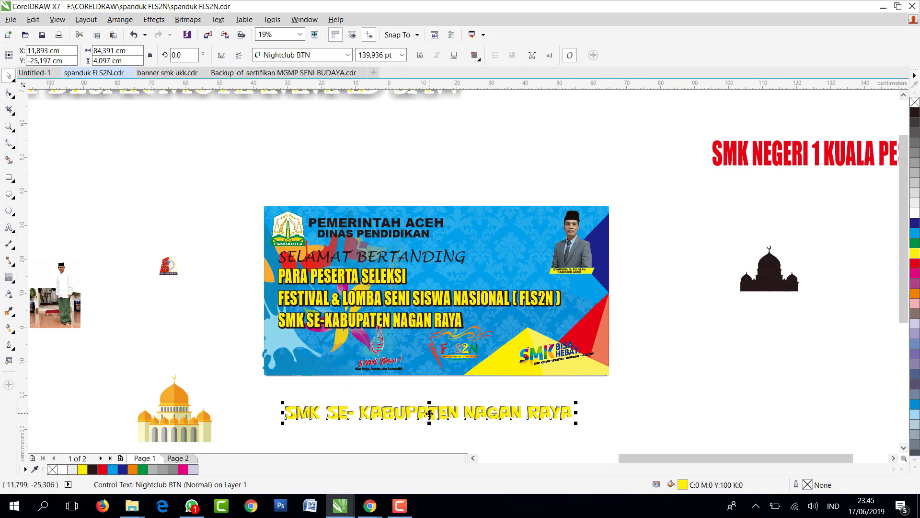
Shrink the FLS2N logo and the SMK Bisa logo at the bottom of the banner
click(437, 354)
drag(495, 324, 483, 332)
click(377, 357)
drag(406, 323, 398, 331)
scroll(435, 332, up, 4)
scroll(448, 328, down, 4)
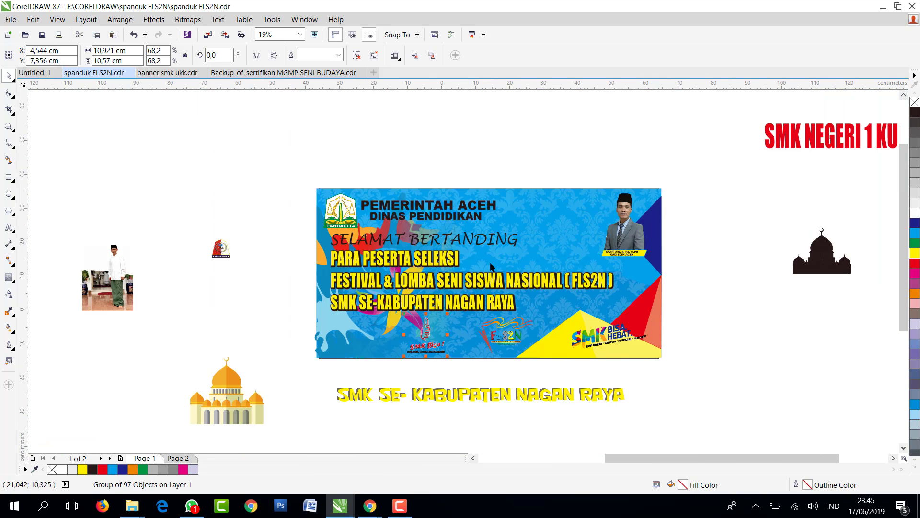
Enlarge the official's portrait together with its name plate and nudge it inward from the banner's right edge
drag(681, 173, 593, 275)
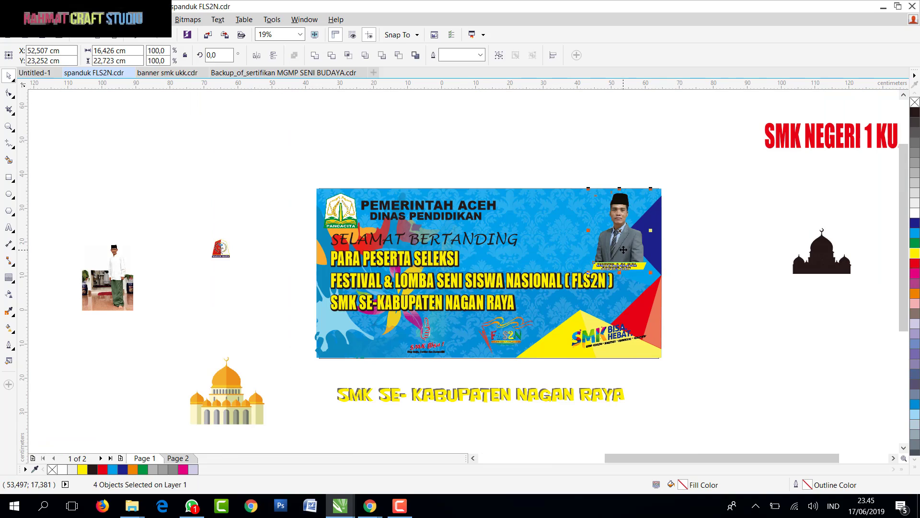
mouse_move(623, 247)
mouse_down()
mouse_move(612, 249)
mouse_move(609, 238)
mouse_move(620, 245)
mouse_up()
click(574, 174)
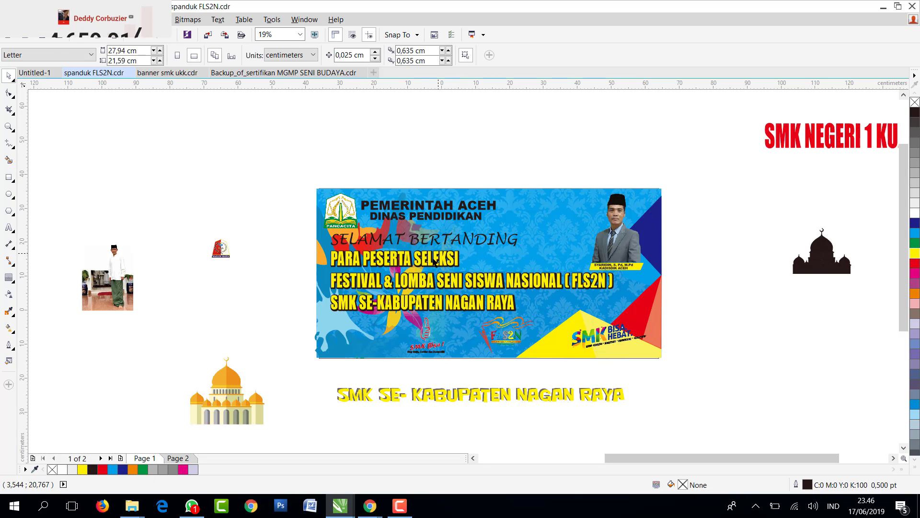
Shift the yellow text block and the SELAMAT BERTANDING heading to the right so their left edges line up
drag(432, 286, 452, 285)
click(432, 242)
drag(492, 240, 514, 241)
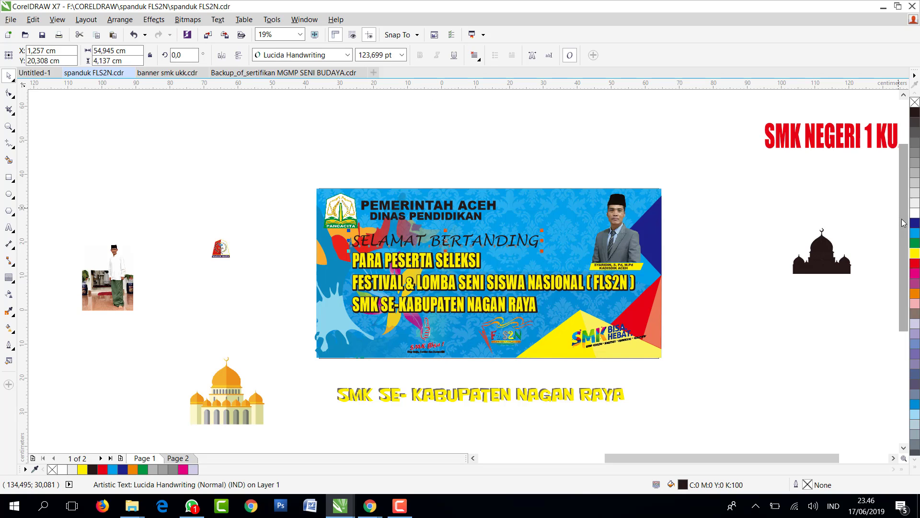
click(746, 225)
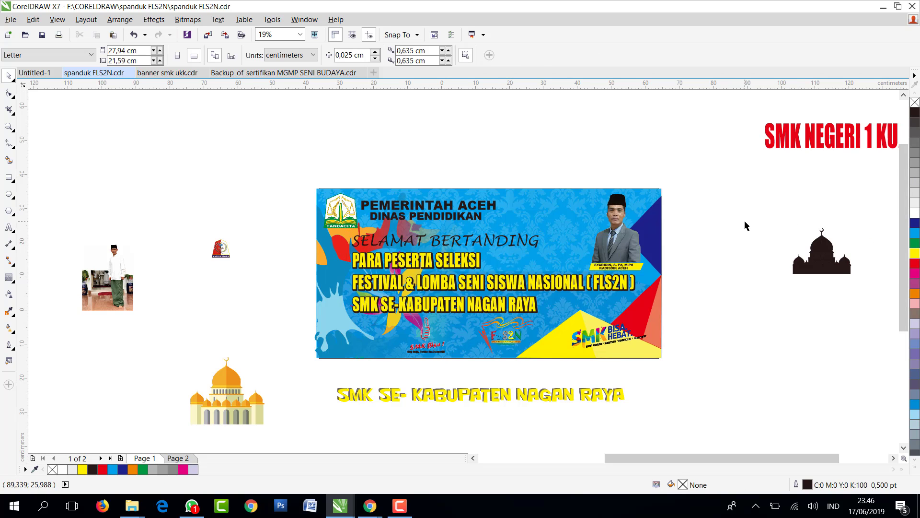
click(193, 509)
click(193, 509)
click(915, 265)
click(450, 314)
Change the SELAMAT BERTANDING heading to Title Case
click(449, 246)
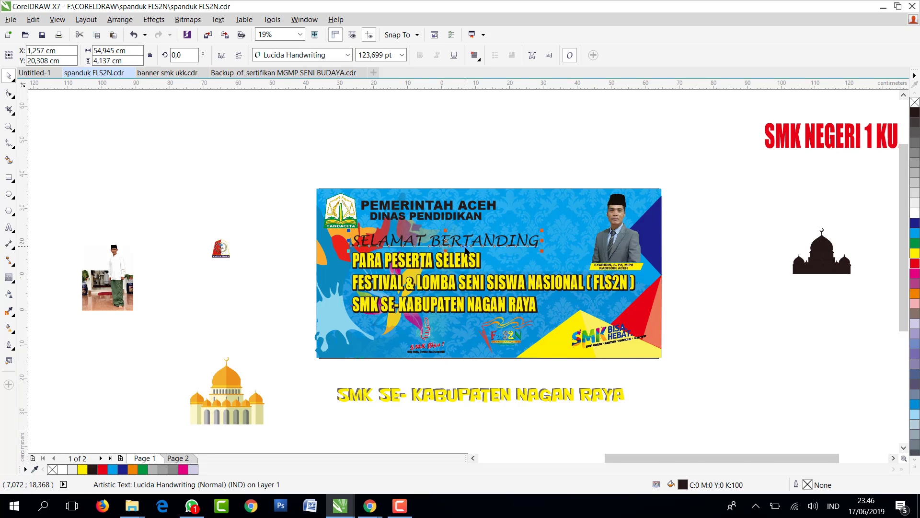
scroll(465, 249, up, 2)
drag(613, 236, 257, 234)
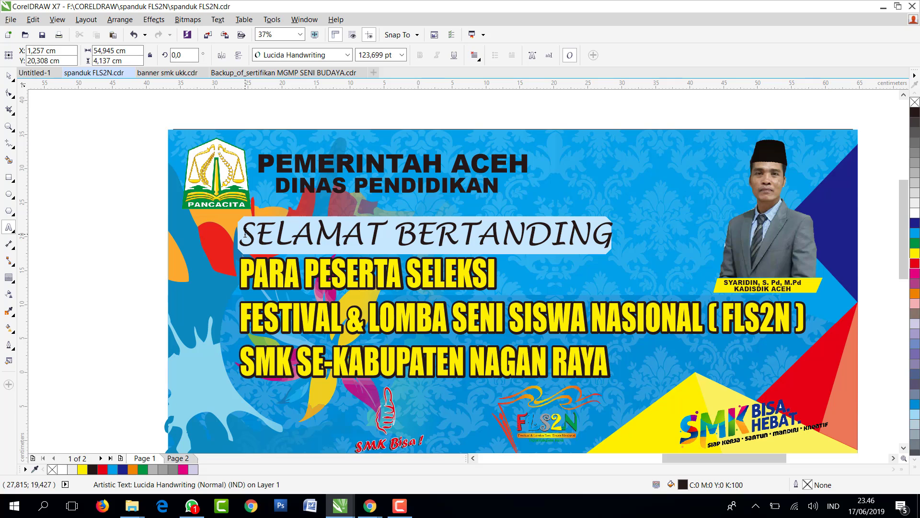
key(shift+F3)
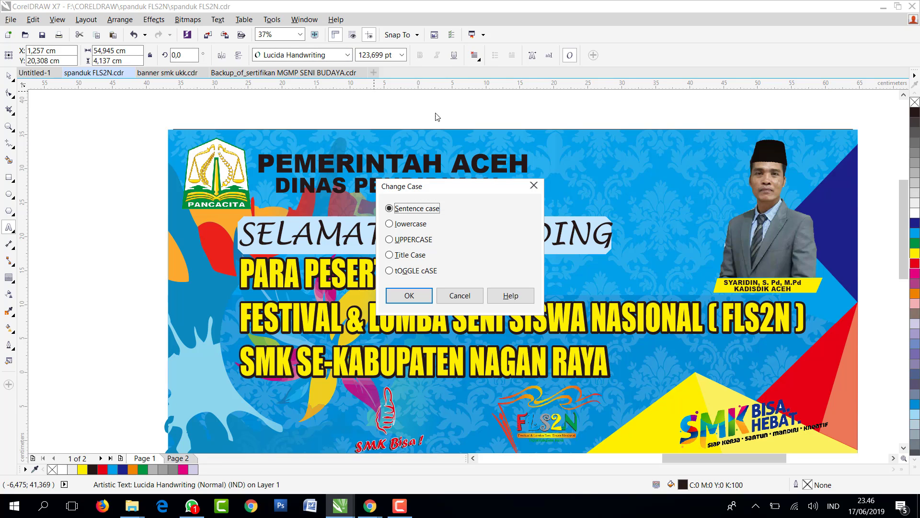
click(389, 255)
key(Return)
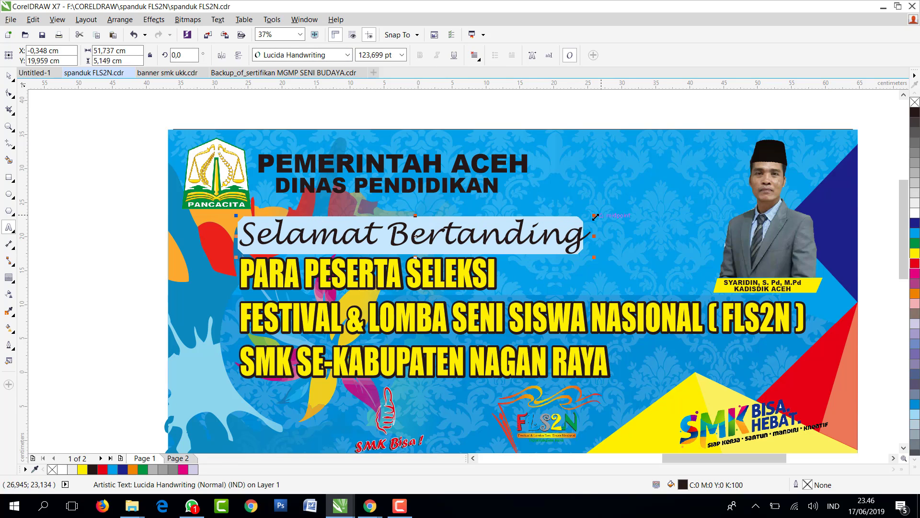
Enlarge the Selamat Bertanding heading to about 69 cm wide so it extends towards the portrait
drag(595, 216, 710, 192)
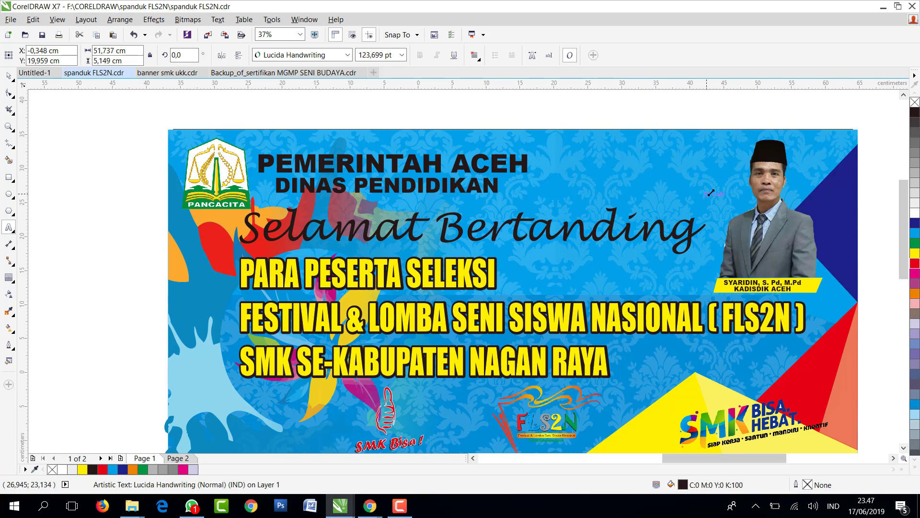
click(587, 119)
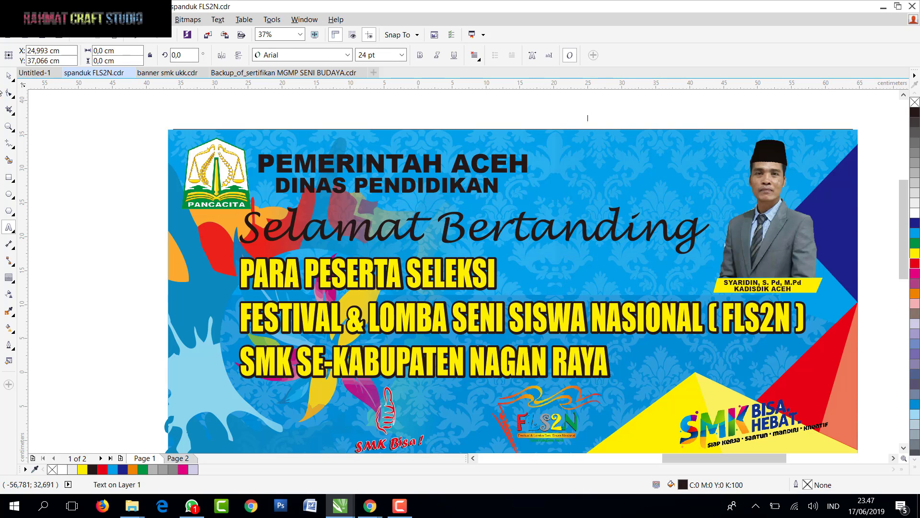
click(9, 75)
Lay a smaller white copy of the Selamat Bertanding heading over the black one and stretch it to about 69.3 cm wide
click(413, 234)
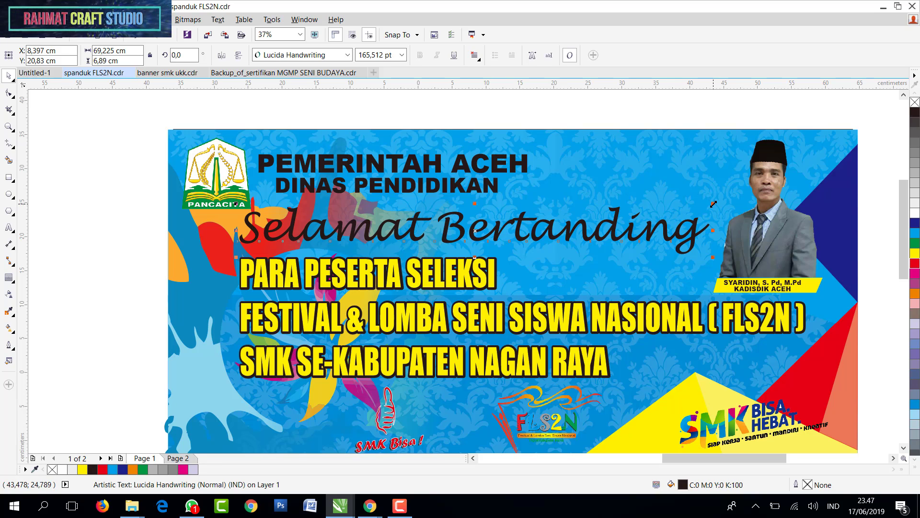
drag(714, 204, 259, 242)
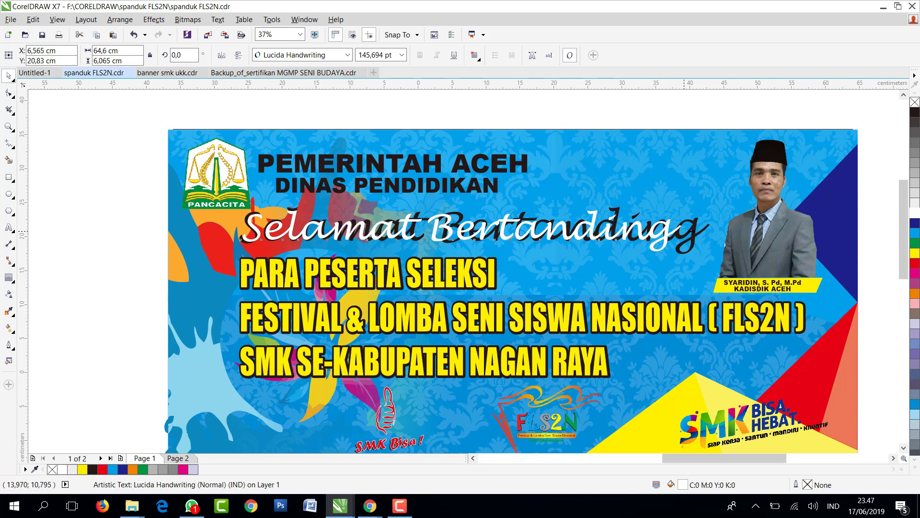
drag(683, 232, 716, 233)
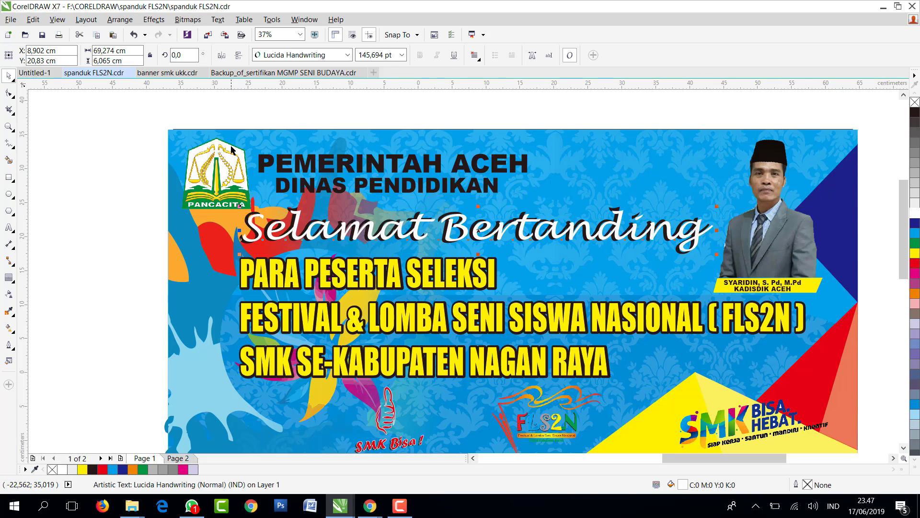
click(136, 207)
scroll(468, 228, up, 1)
scroll(464, 222, down, 1)
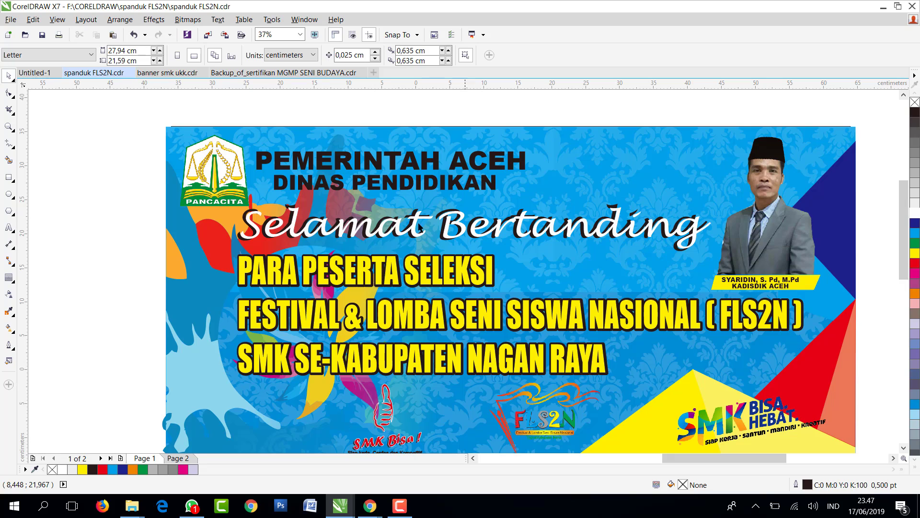
Stretch the left edge of the white Selamat Bertanding text outward to a width of about 69.5 cm
scroll(252, 218, up, 4)
click(253, 240)
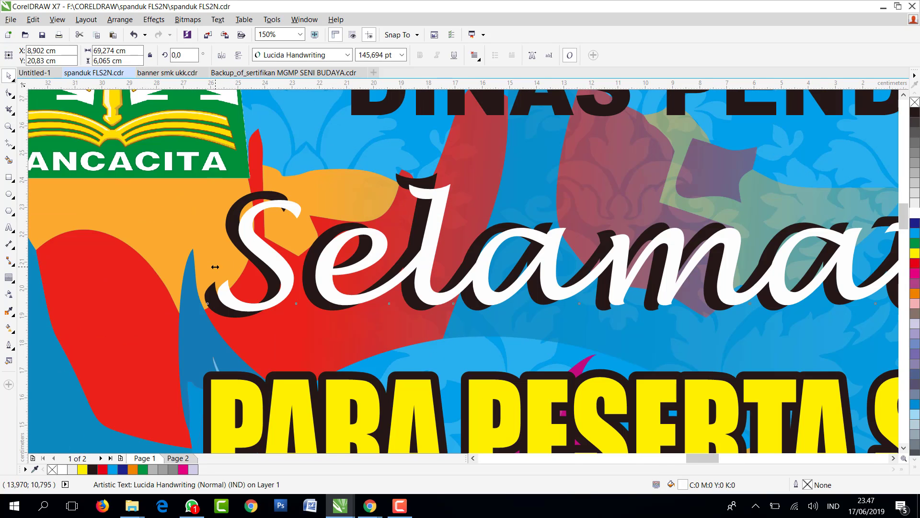
drag(215, 267, 208, 267)
scroll(356, 253, down, 4)
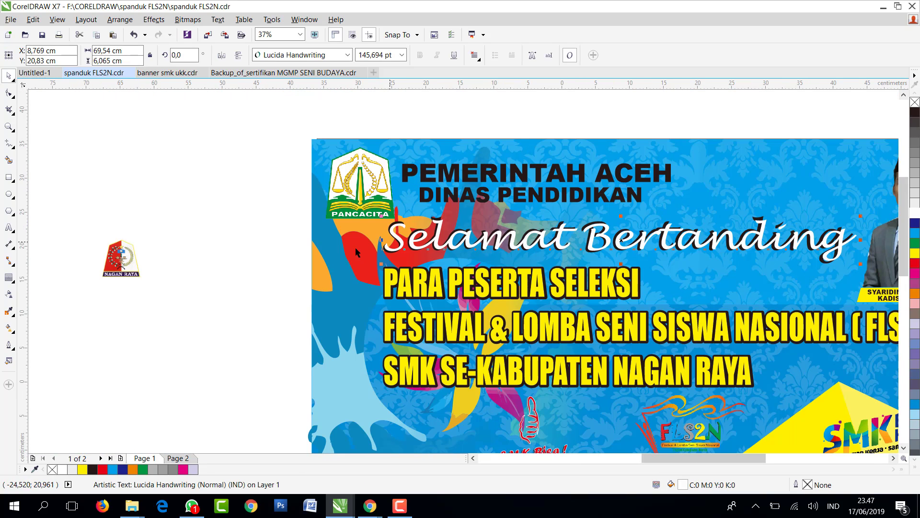
Try a red fill on the front Selamat Bertanding text, then return it to white
click(277, 275)
click(522, 248)
click(915, 267)
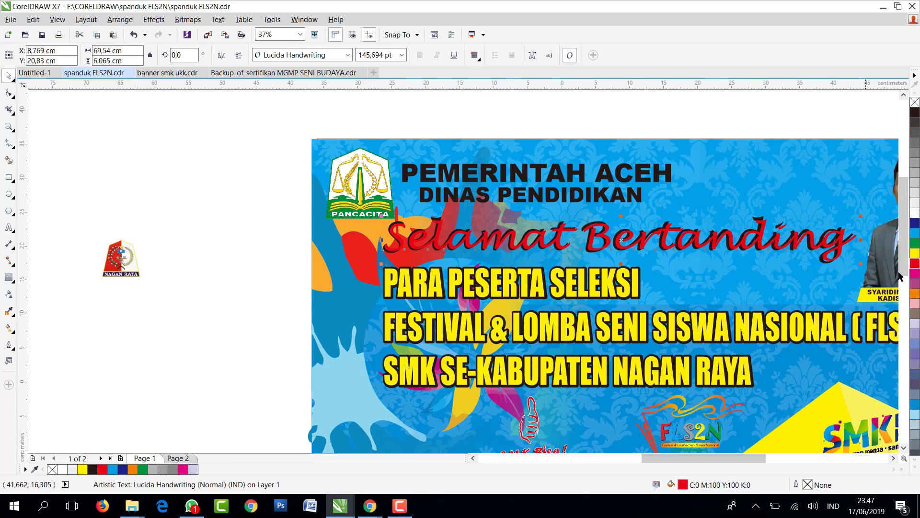
click(915, 214)
click(205, 191)
scroll(209, 195, down, 1)
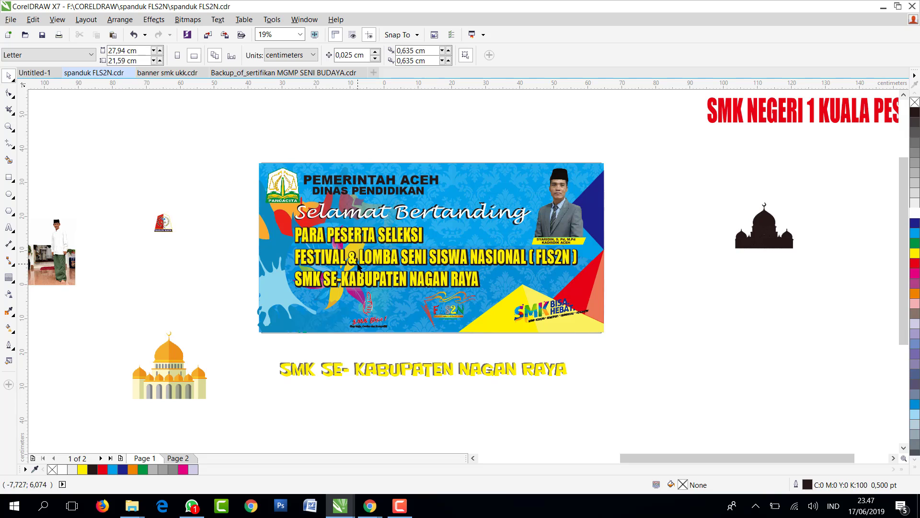
Centre-align the three lines of the yellow festival text block
click(358, 267)
click(476, 55)
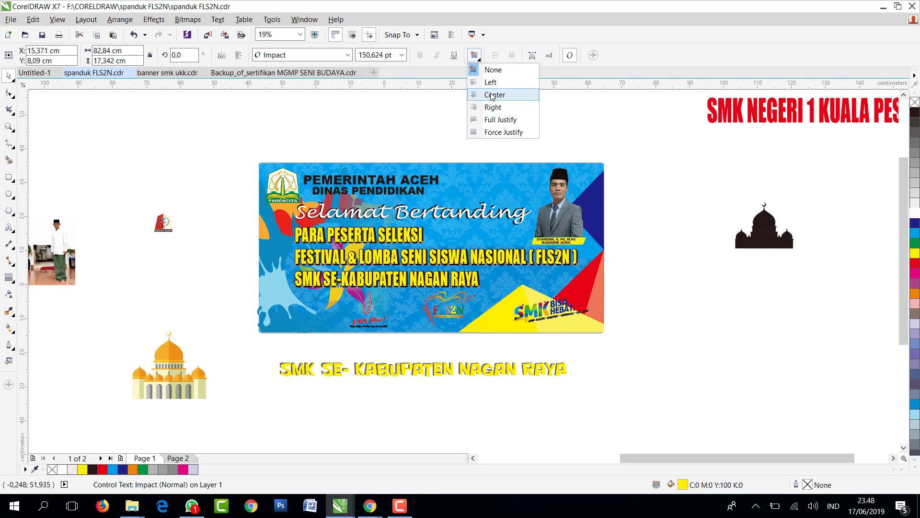
click(492, 96)
click(628, 238)
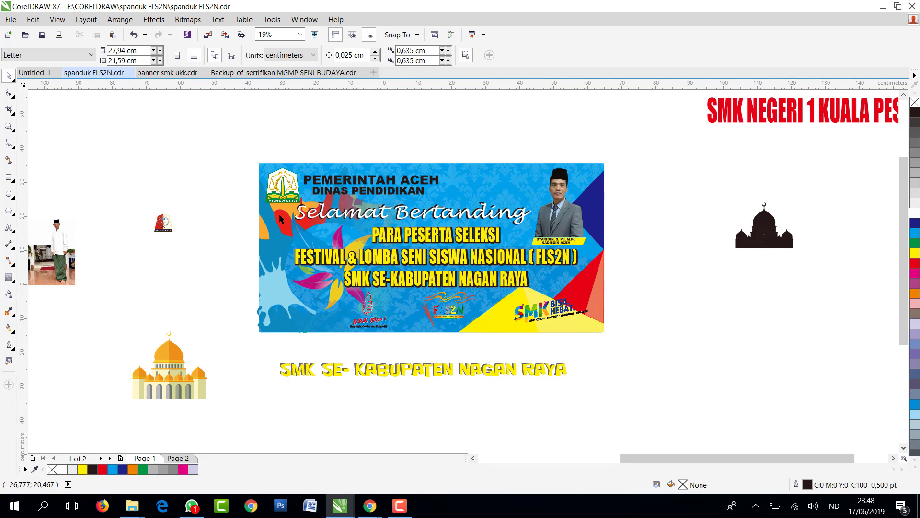
Group the white and black copies of the Selamat Bertanding heading into one object
drag(538, 236, 539, 237)
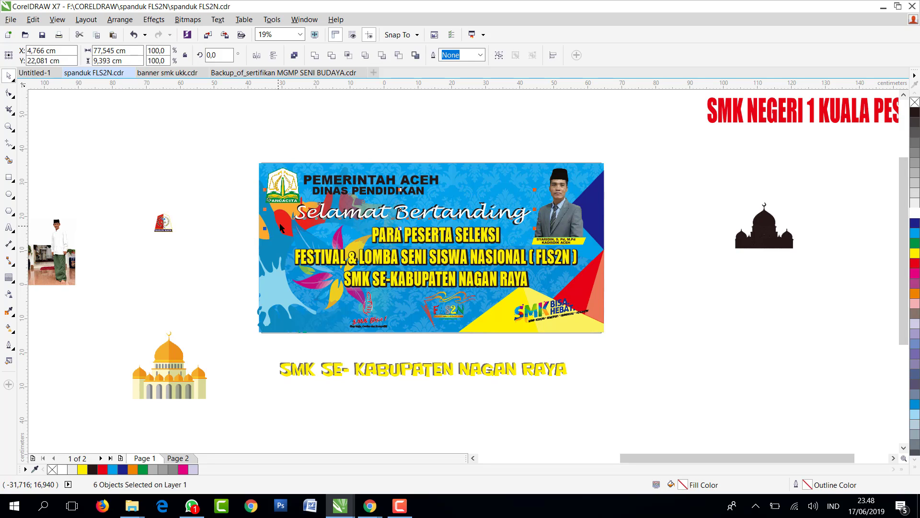
click(239, 194)
mouse_move(239, 194)
mouse_down()
mouse_move(264, 227)
mouse_move(128, 209)
mouse_up()
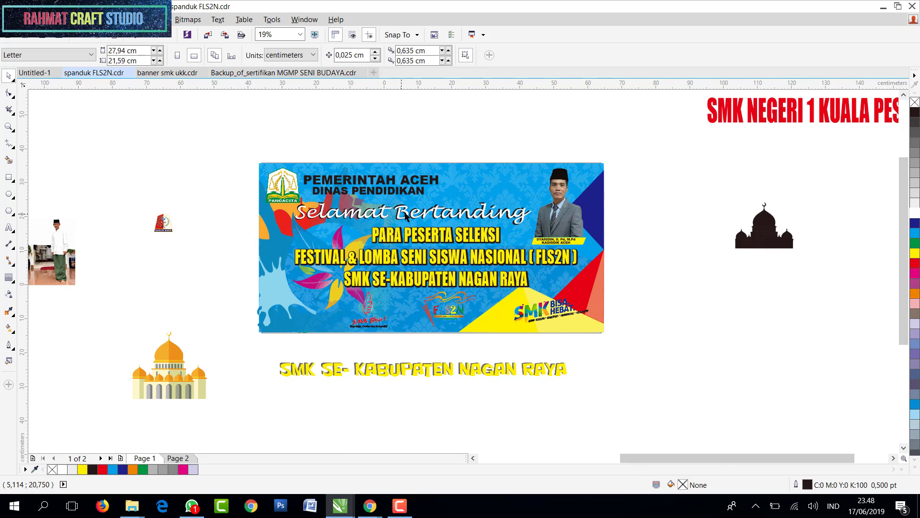
scroll(401, 218, up, 2)
click(407, 216)
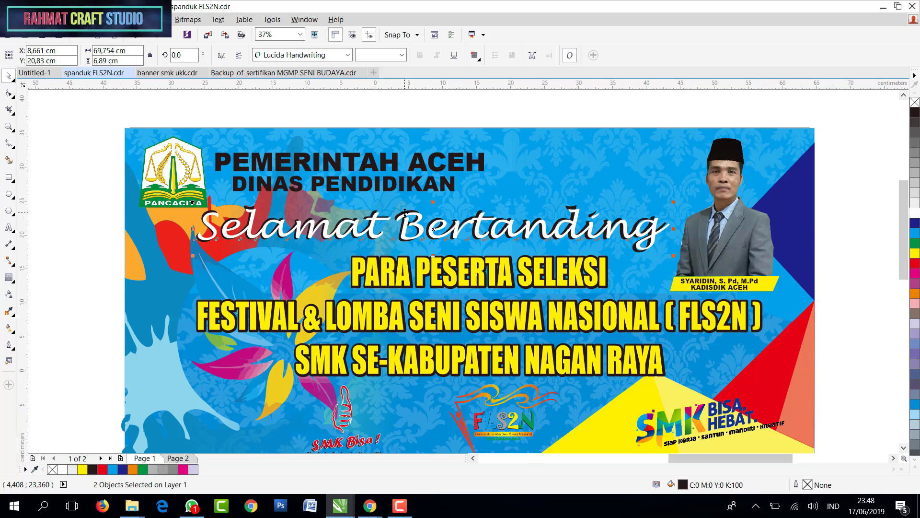
right_click(406, 215)
click(431, 259)
Resize the grouped Selamat Bertanding heading to about 62 cm wide and 7.1 cm high, placing it nearer the official's portrait
drag(193, 229, 232, 229)
drag(395, 231, 404, 233)
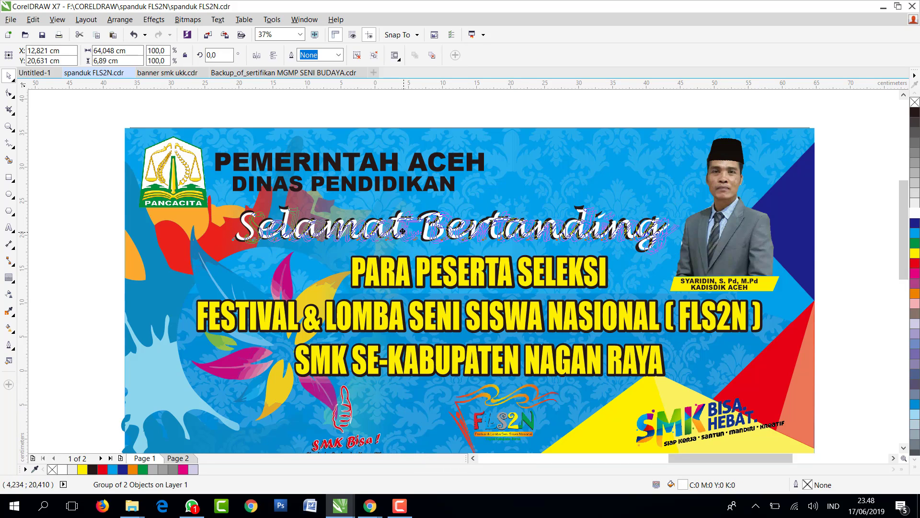
drag(240, 230, 264, 230)
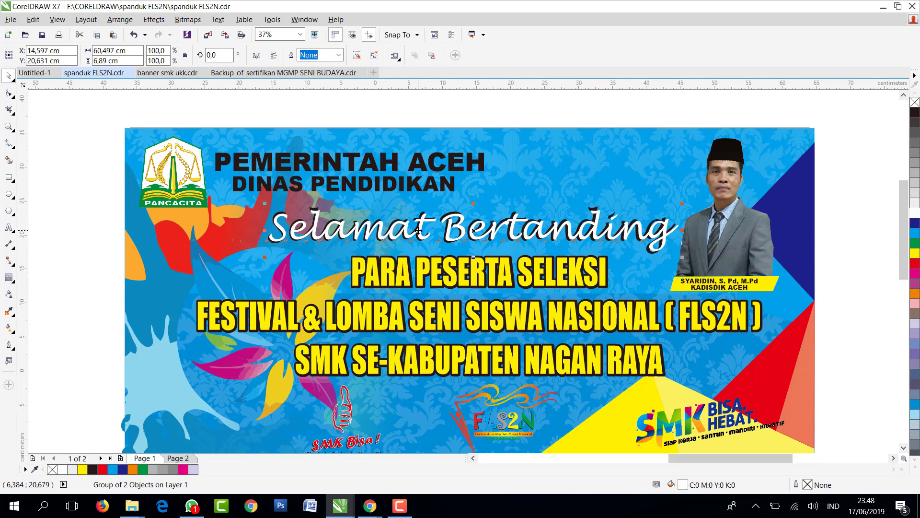
drag(419, 231, 404, 233)
drag(668, 206, 678, 204)
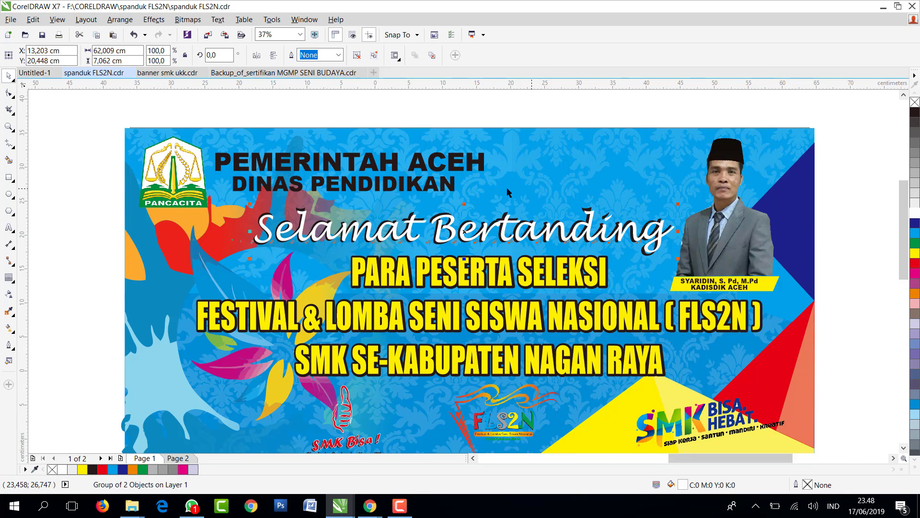
Widen the yellow festival text block to about 87.4 cm and move it slightly toward the banner's left edge
scroll(508, 193, down, 1)
click(389, 267)
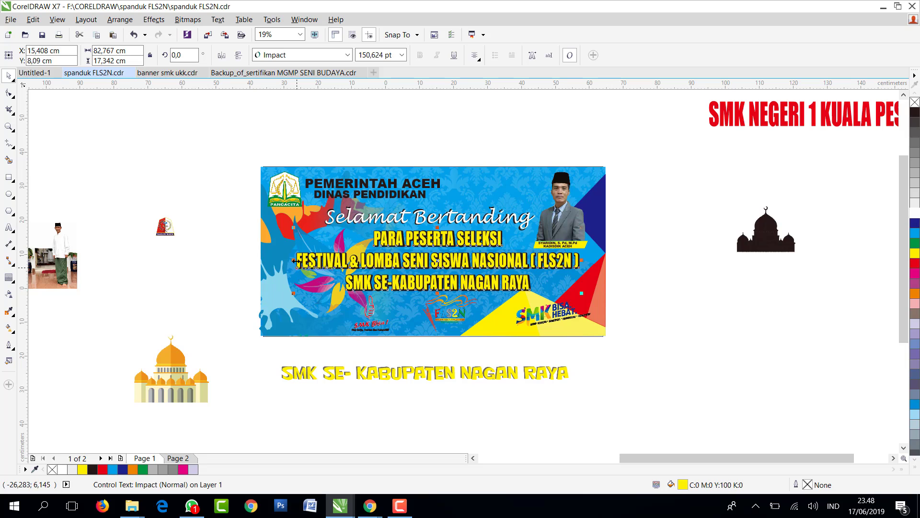
drag(296, 261, 280, 263)
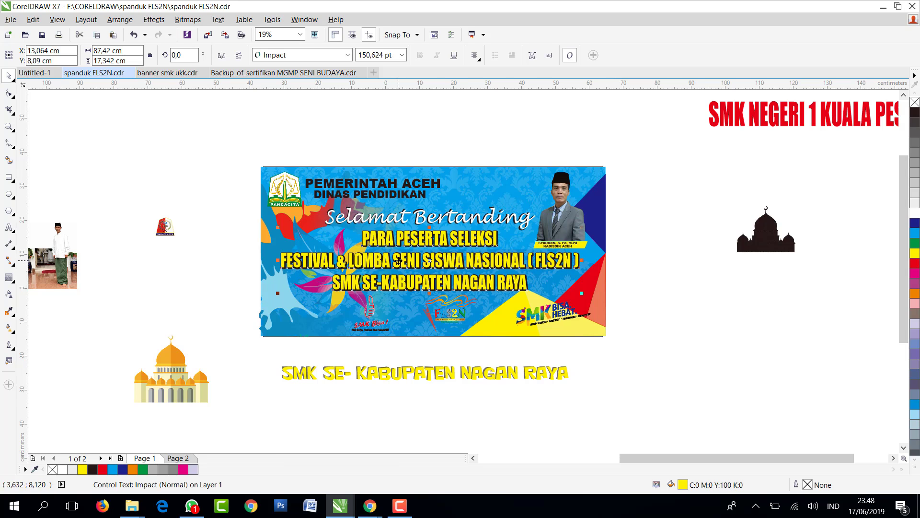
drag(400, 264, 388, 264)
Shift the SMK Bisa Hebat logo slightly left and nudge the DINAS PENDIDIKAN line slightly right and down
click(543, 317)
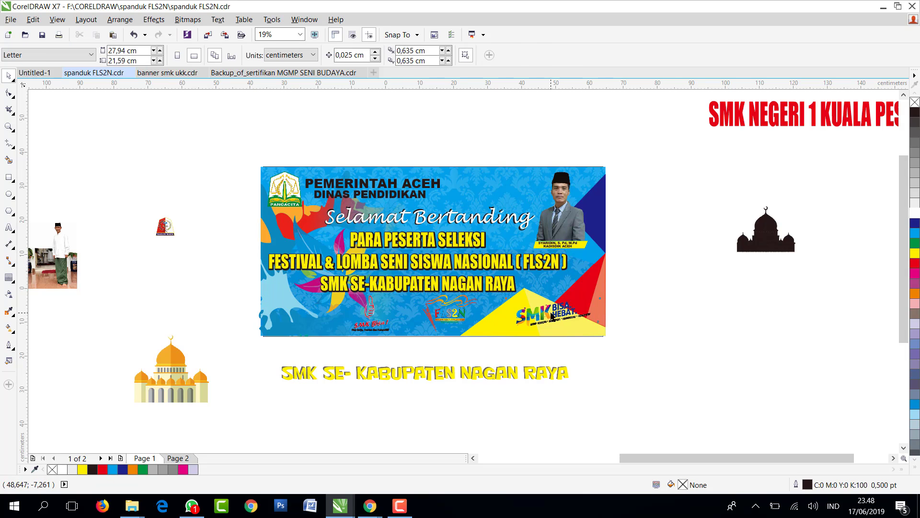
click(657, 323)
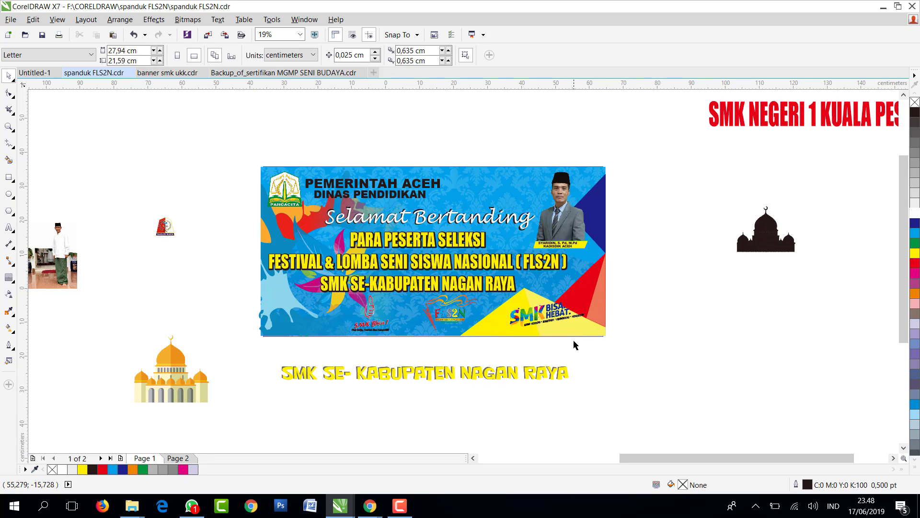
scroll(348, 201, up, 2)
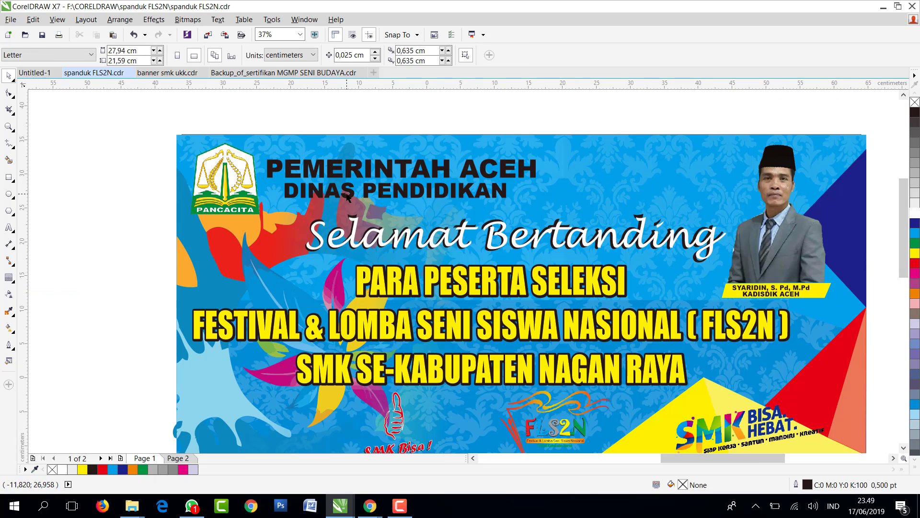
click(325, 196)
drag(325, 196, 337, 195)
click(155, 146)
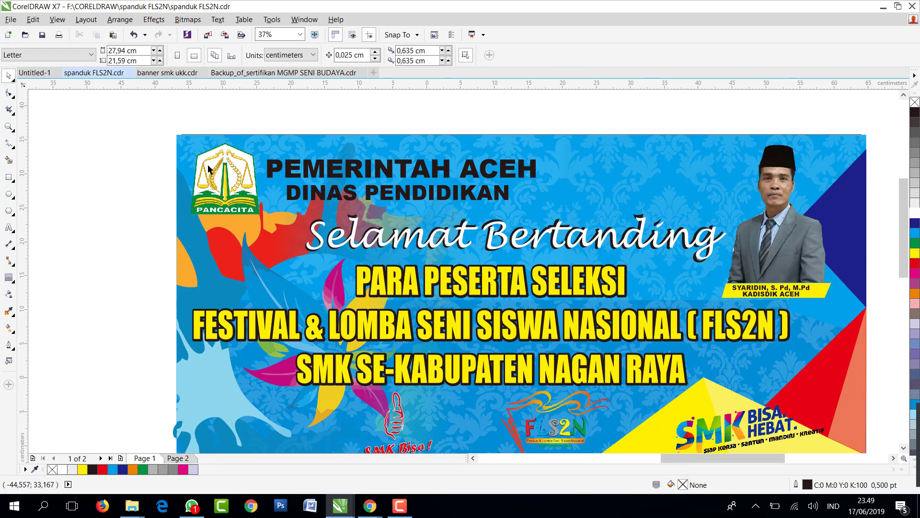
Move the yellow festival text block slightly further toward the banner's left edge
scroll(440, 233, down, 1)
click(488, 278)
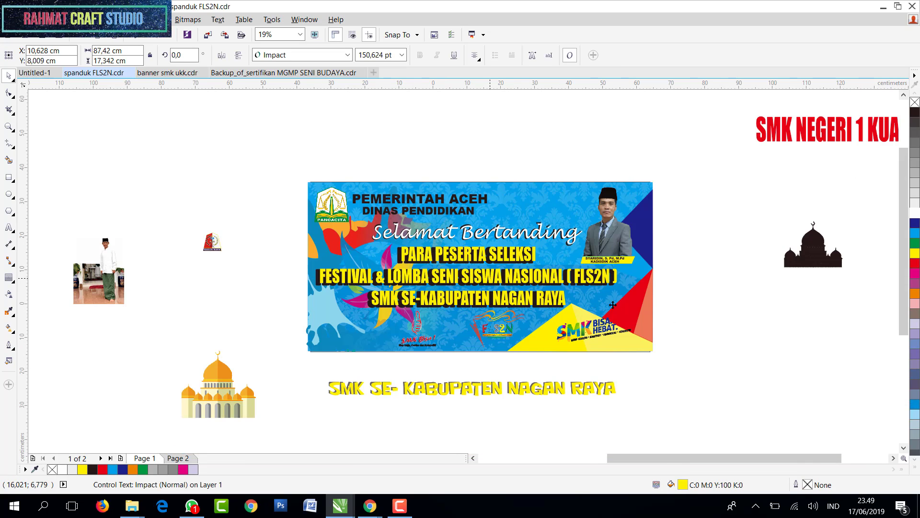
click(286, 244)
Scale the PEMERINTAH ACEH and DINAS PENDIDIKAN lines together to about 39 cm wide and move them slightly away from the Pancacita logo
scroll(287, 245, up, 2)
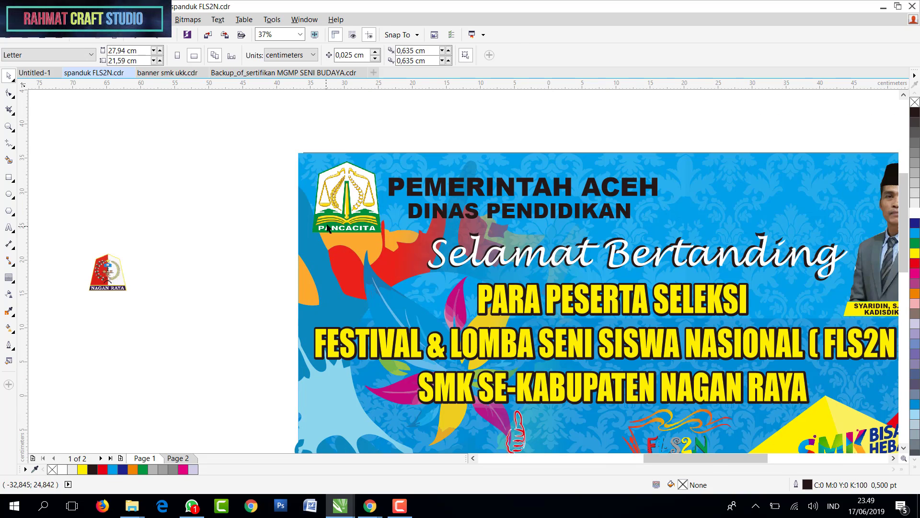
scroll(302, 259, down, 2)
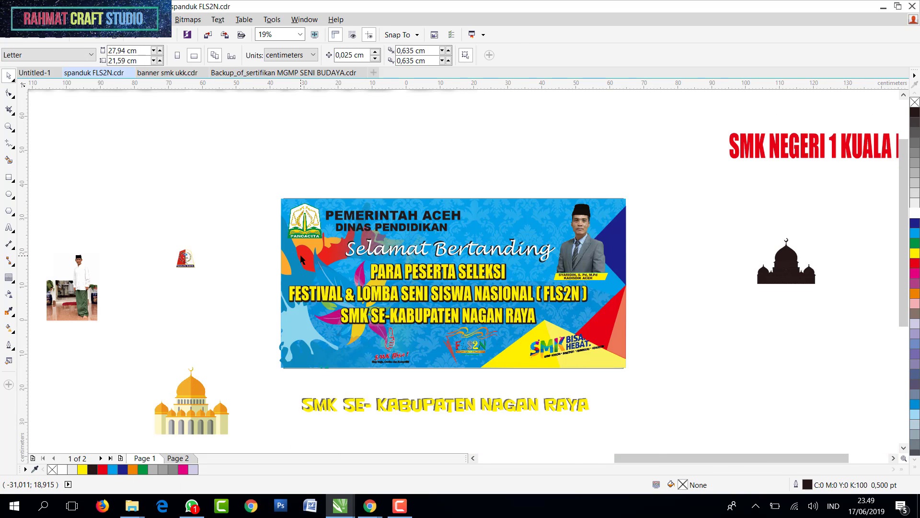
scroll(366, 223, up, 2)
click(386, 211)
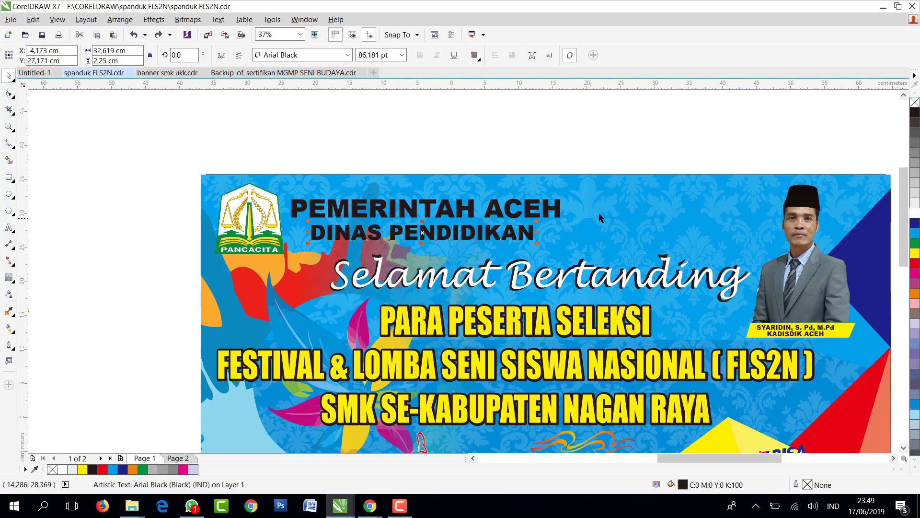
shift+click(548, 205)
mouse_move(564, 195)
mouse_down()
mouse_move(619, 189)
mouse_move(561, 205)
mouse_move(546, 198)
mouse_move(557, 193)
mouse_up()
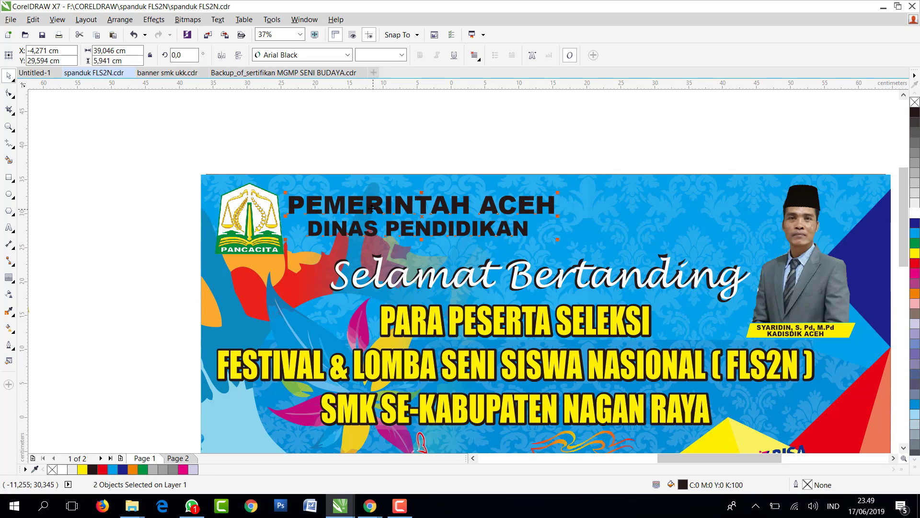
drag(373, 207, 389, 209)
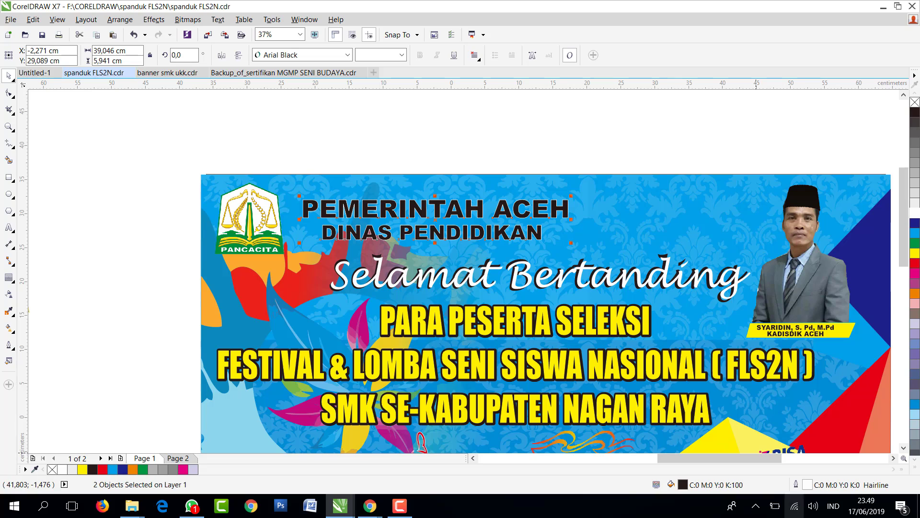
Set the white outline of the PEMERINTAH ACEH and DINAS PENDIDIKAN lines to 8 pt
double_click(796, 484)
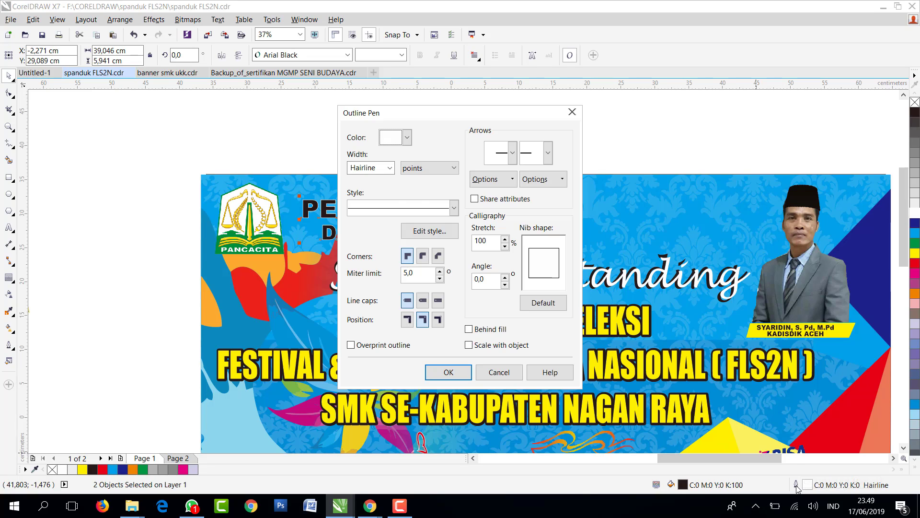
click(384, 163)
click(373, 270)
click(447, 373)
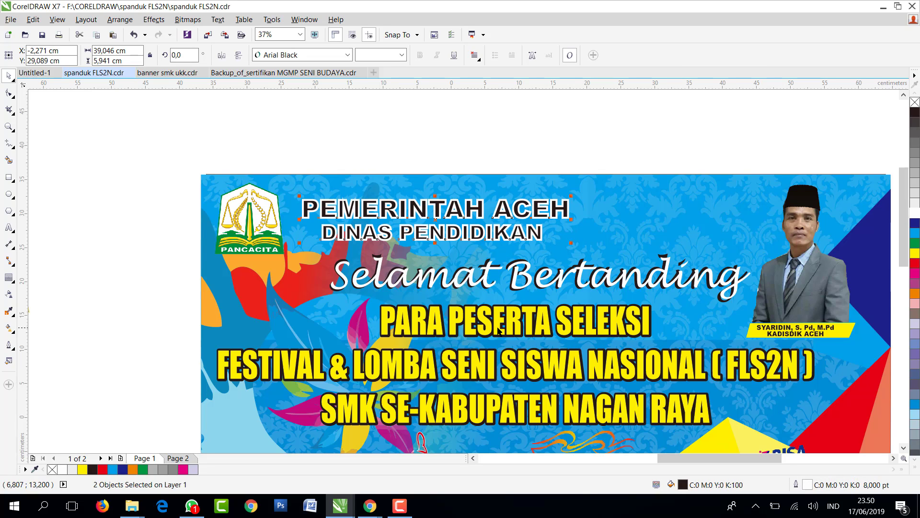
Set the white outline of the two header lines to 4 pt with rounded corners
double_click(796, 484)
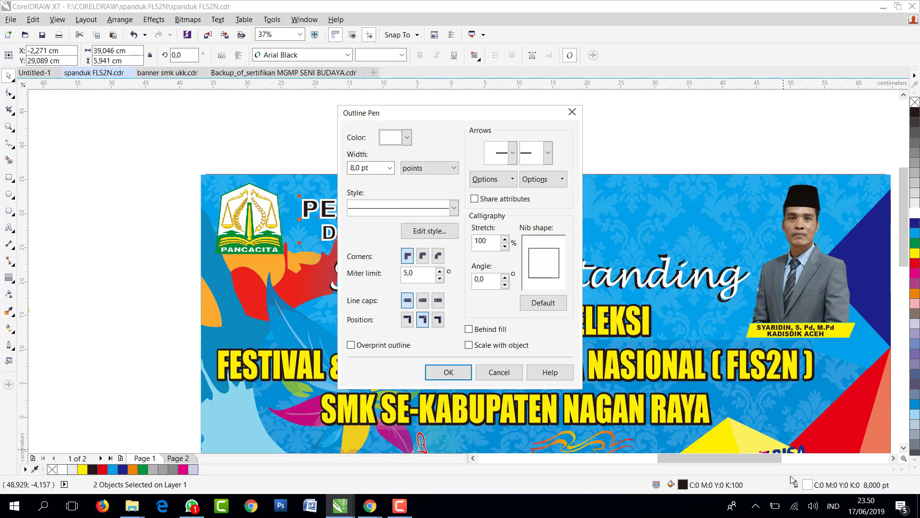
click(389, 169)
click(373, 261)
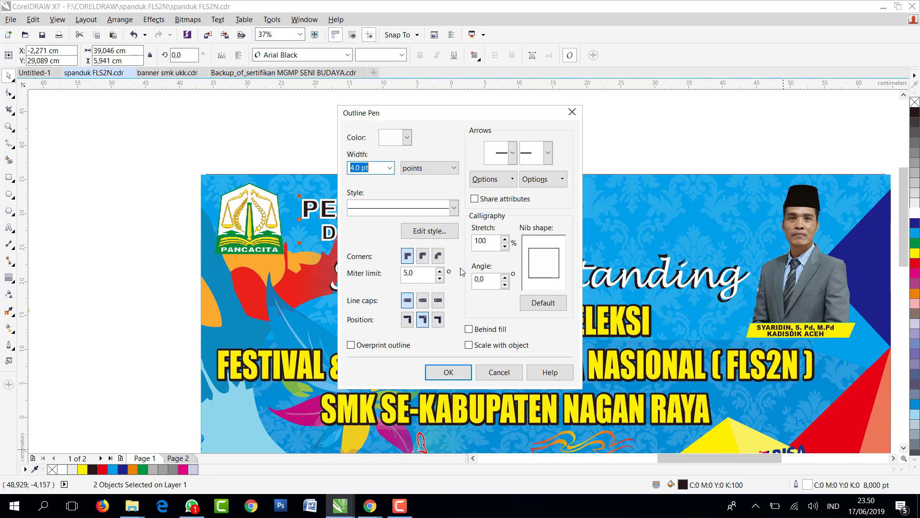
click(422, 255)
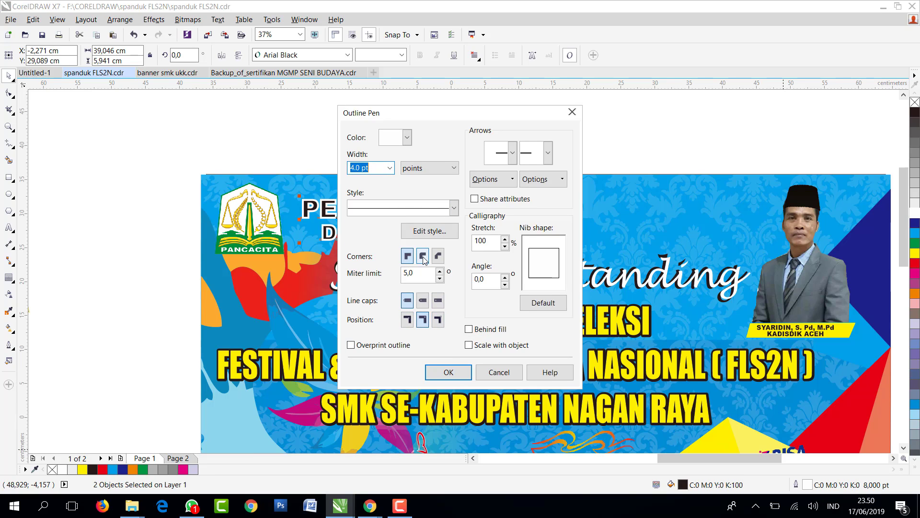
click(448, 372)
Enlarge the PEMERINTAH ACEH and DINAS PENDIDIKAN lines together to about 40.3 cm wide
scroll(407, 217, up, 2)
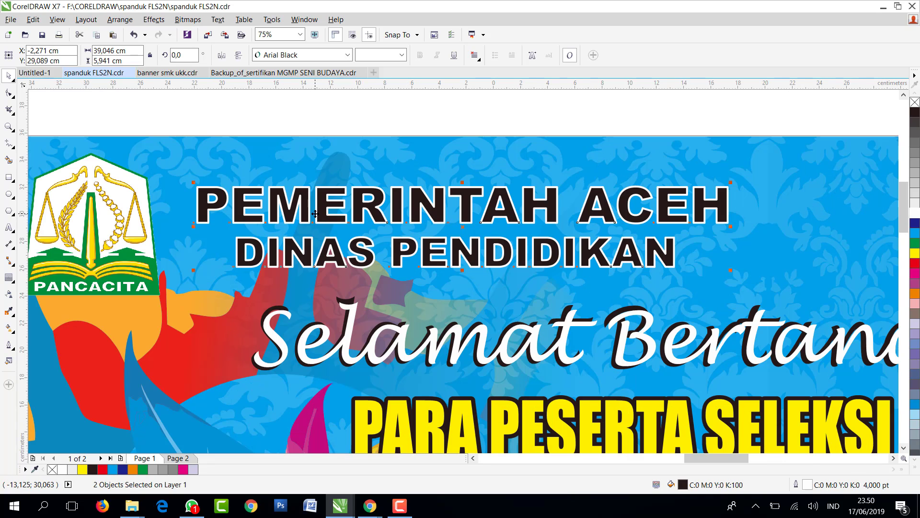
scroll(283, 222, down, 4)
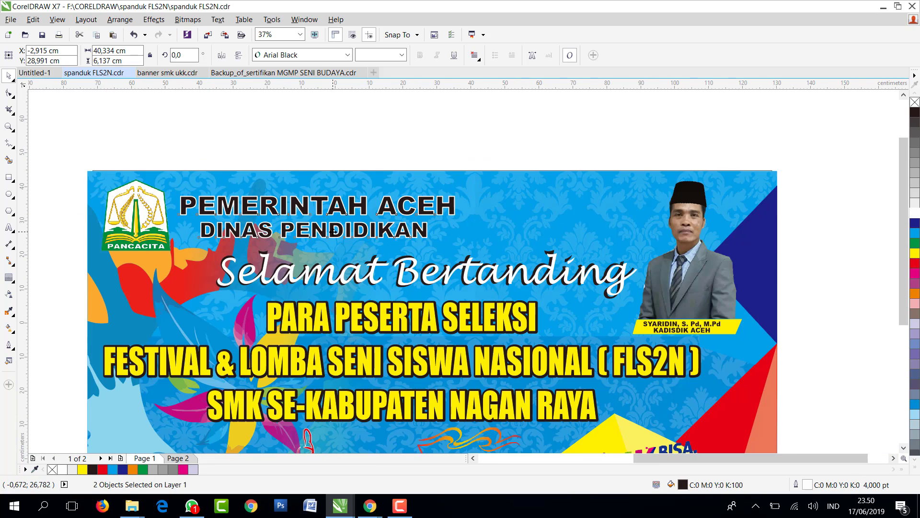
click(375, 152)
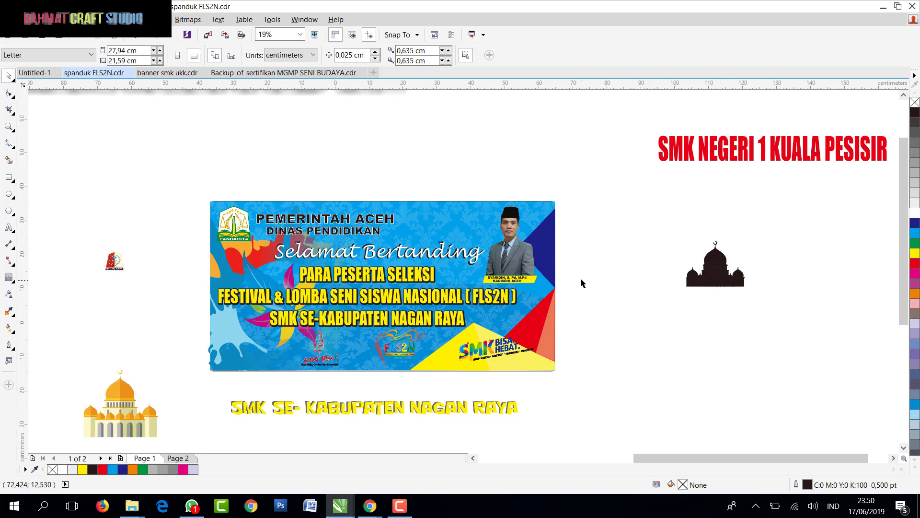
click(9, 20)
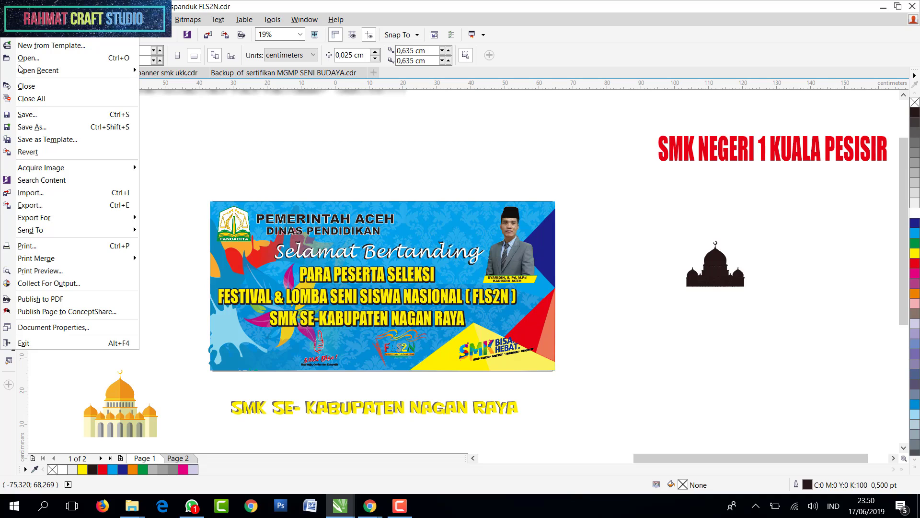
click(199, 173)
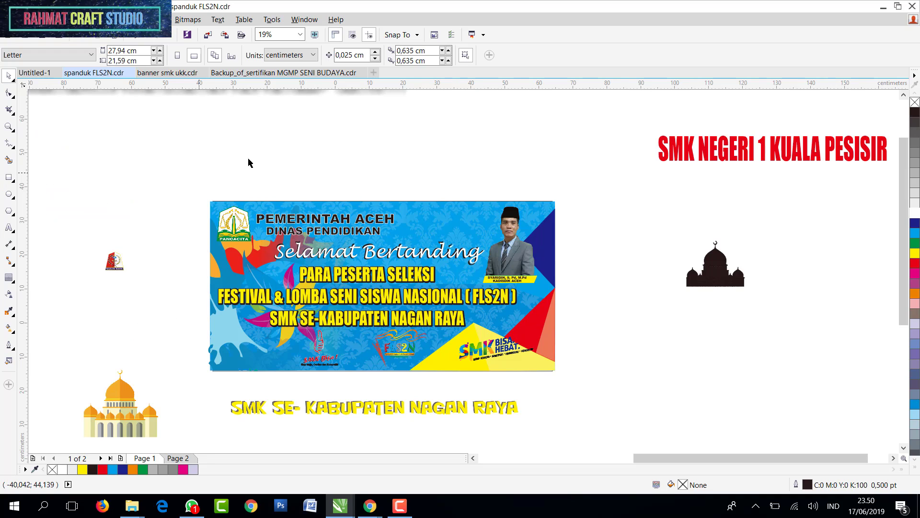
key(ctrl+z)
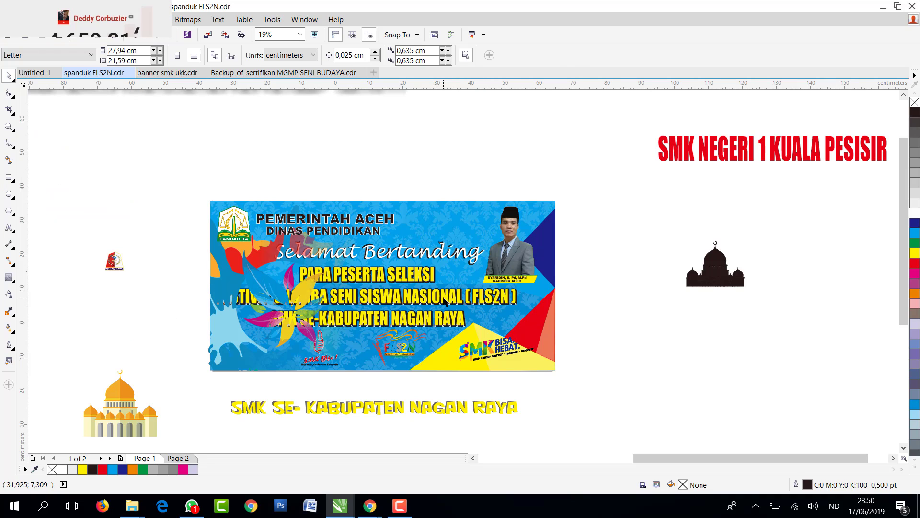
Try to bring the yellow festival text block to the front of the page, above the flower graphic
click(432, 317)
right_click(432, 316)
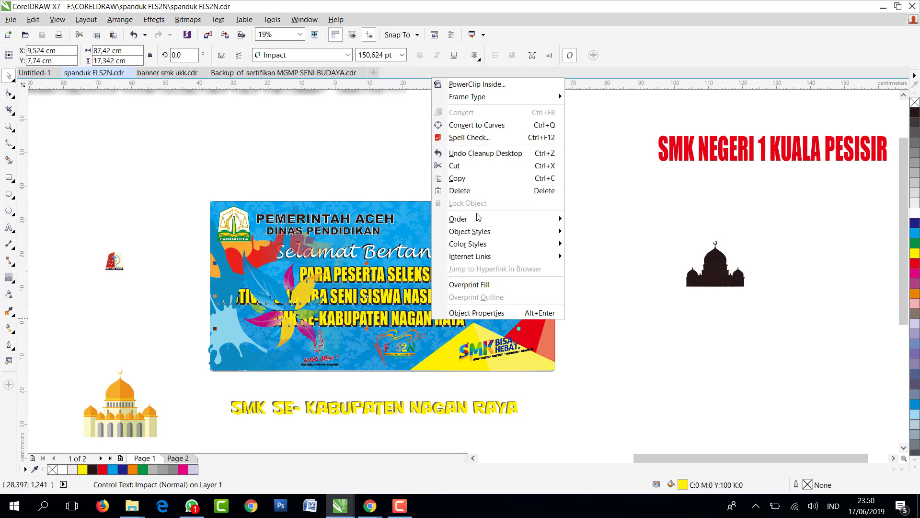
mouse_move(478, 217)
click(599, 221)
Undo the festival text reordering and the last enlargement of the two header lines
key(ctrl+z)
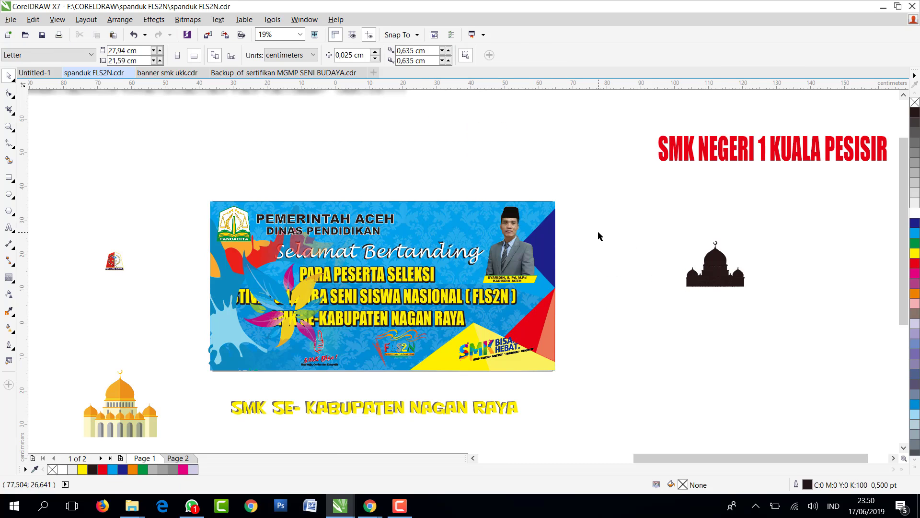
click(160, 197)
key(ctrl+z)
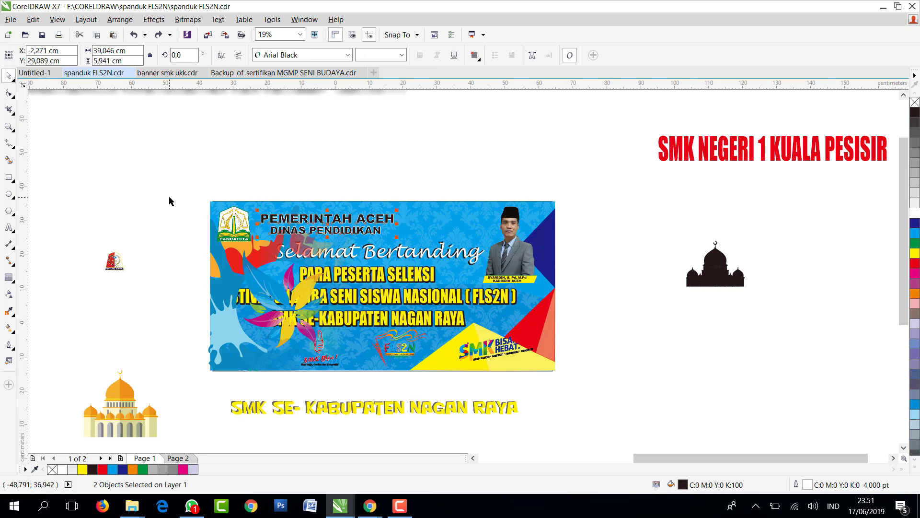
Bring the yellow festival text block to the front of the page so it covers the flower graphic
click(268, 297)
right_click(431, 298)
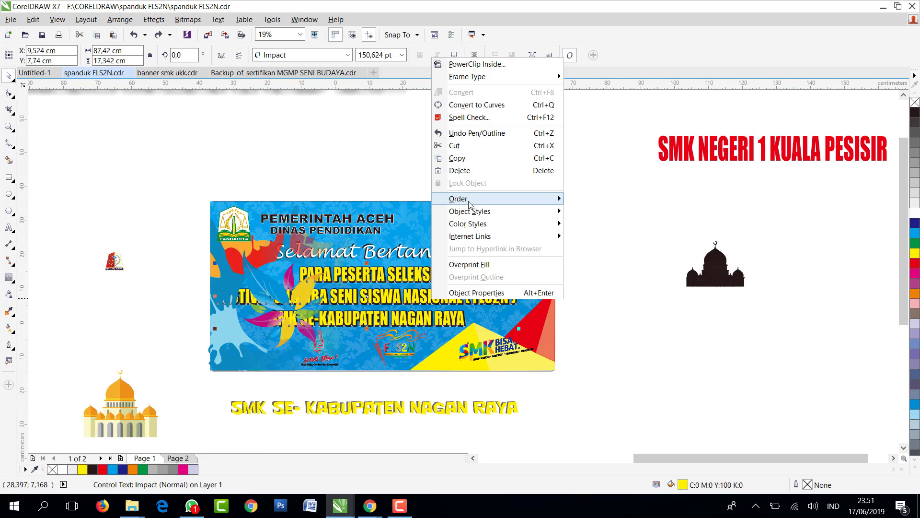
mouse_move(475, 199)
click(588, 198)
click(152, 197)
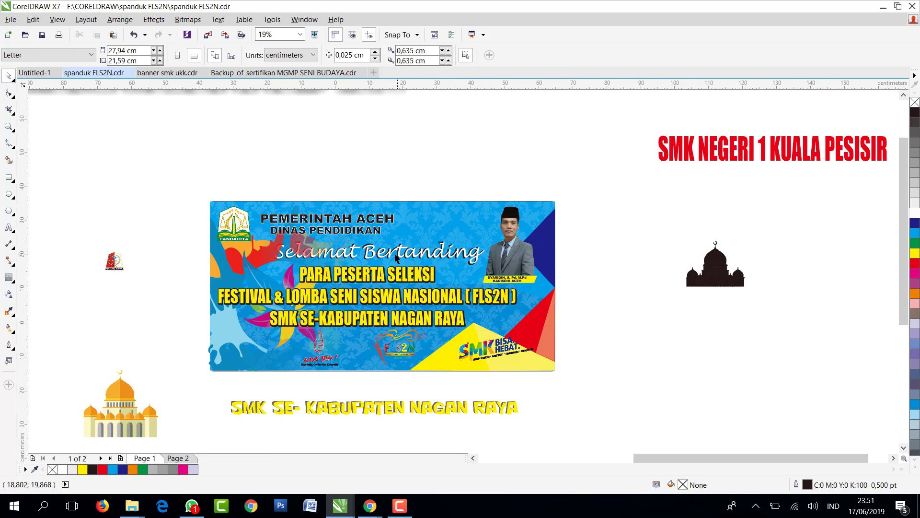
Bring the Selamat Bertanding heading to the front of the page
click(394, 253)
click(402, 256)
right_click(402, 255)
mouse_move(462, 383)
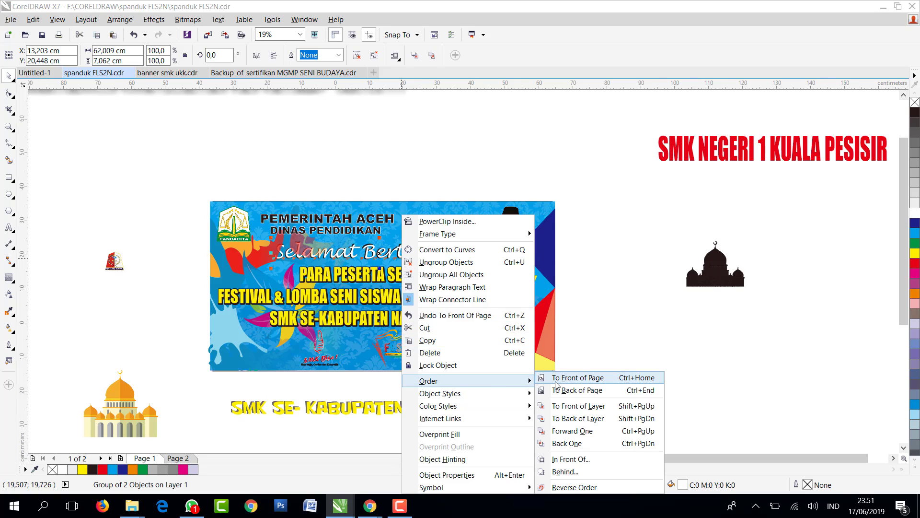
click(557, 380)
Bring the Pancacita logo and the PEMERINTAH ACEH and DINAS PENDIDIKAN lines together to the front of the page
click(333, 230)
drag(192, 182, 427, 201)
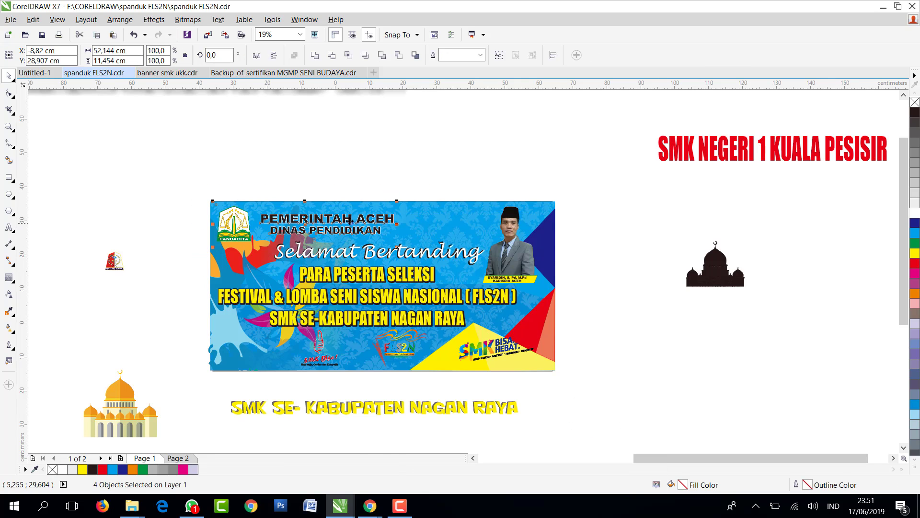
right_click(341, 220)
mouse_move(460, 359)
click(519, 360)
Move the loose yellow SMK SE- KABUPATEN NAGAN RAYA text farther below the banner
click(283, 409)
drag(283, 409, 278, 433)
click(603, 308)
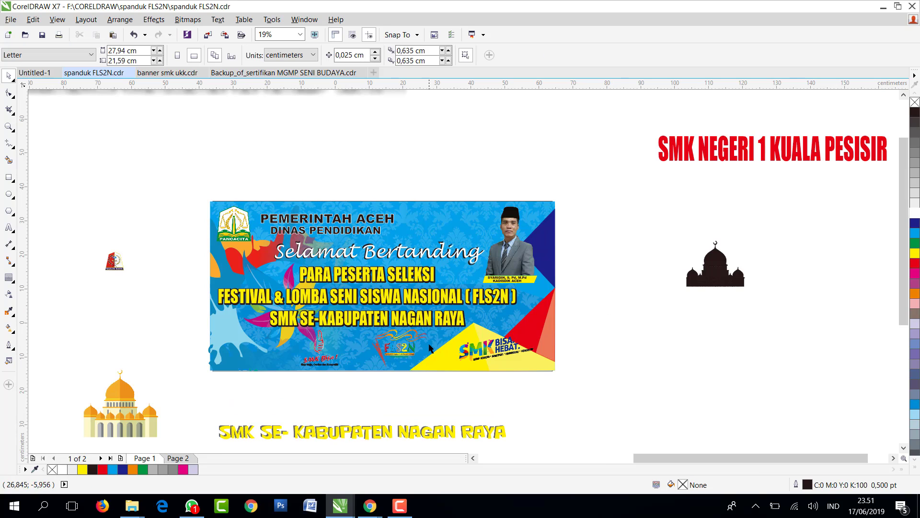
Try enlarging the FLS2N logo to about 37.2 cm wide, and undo the enlargement
click(403, 353)
click(419, 396)
scroll(392, 346, up, 2)
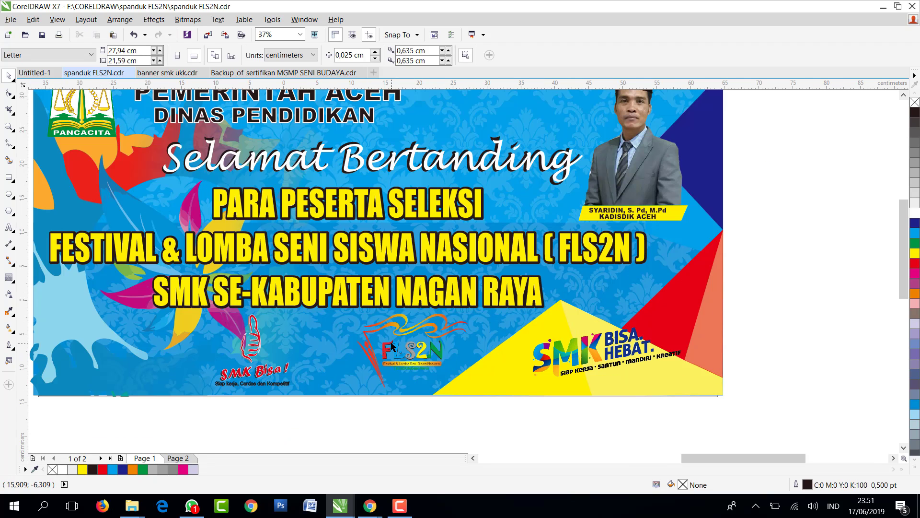
scroll(360, 343, down, 2)
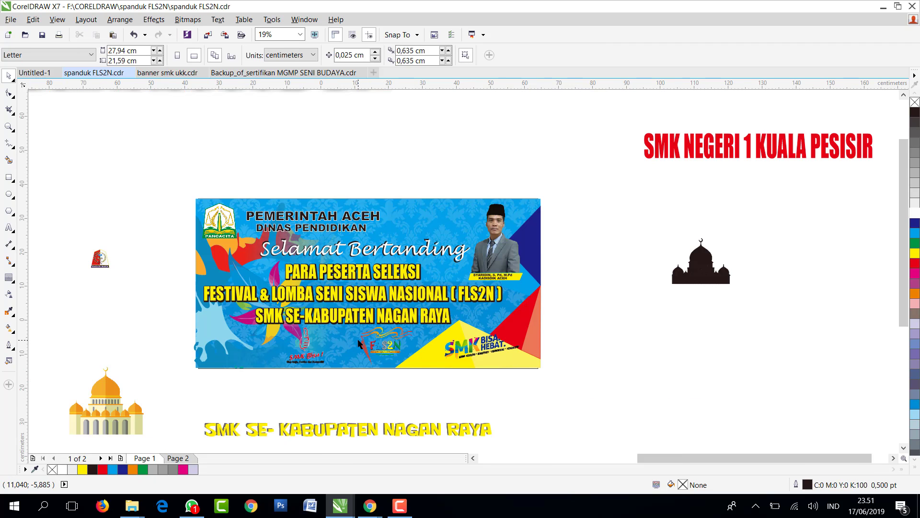
click(386, 350)
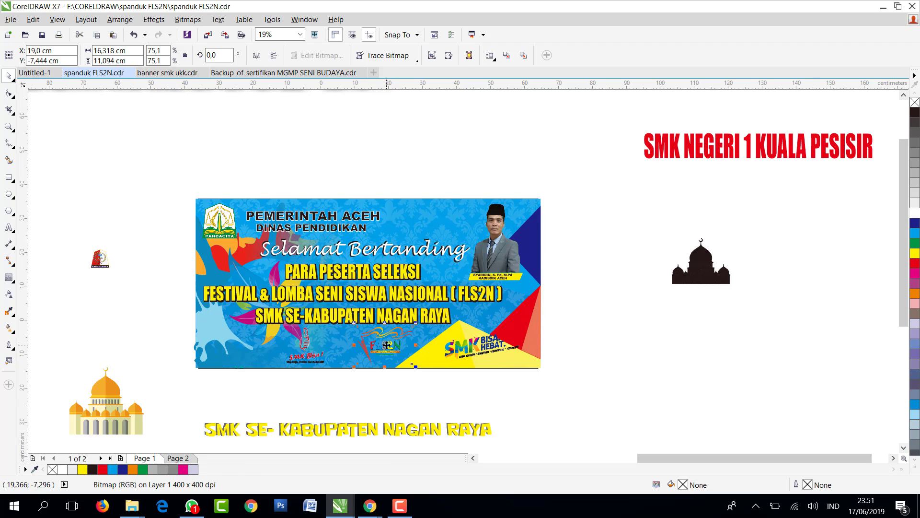
drag(386, 346, 487, 165)
key(ctrl+z)
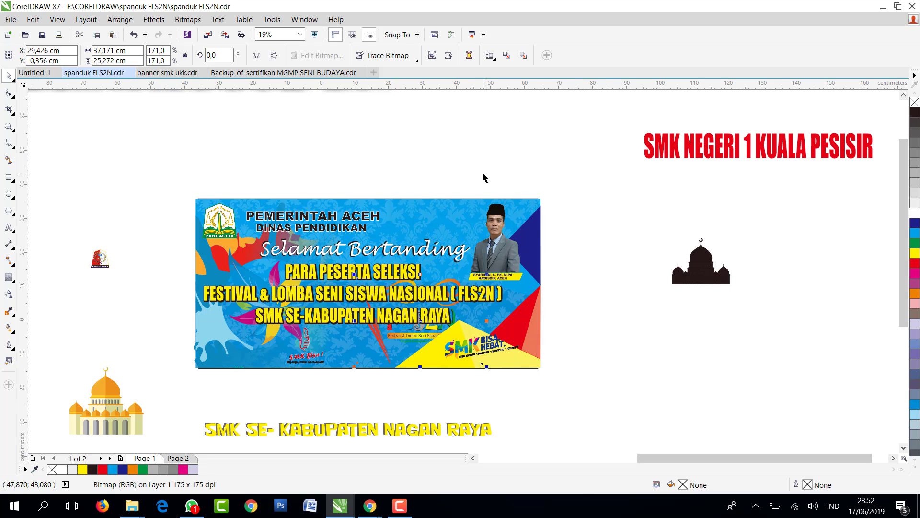
click(579, 337)
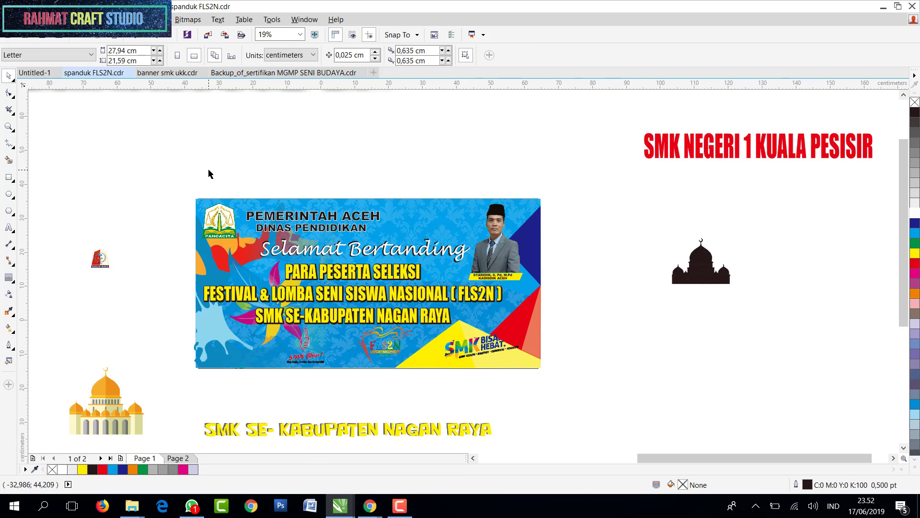
Set up an export of spanduk FLS2N to the Pictures folder in the JPG - JPEG Bitmaps format
click(9, 20)
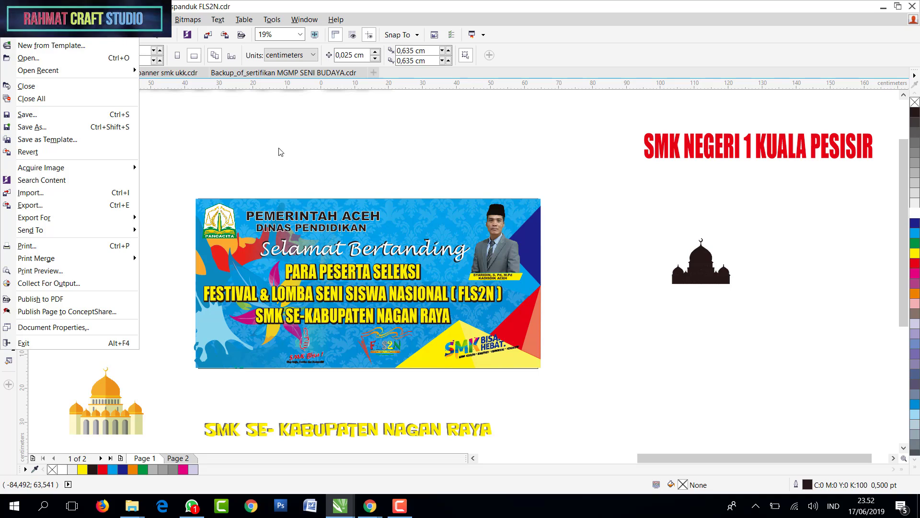
click(29, 205)
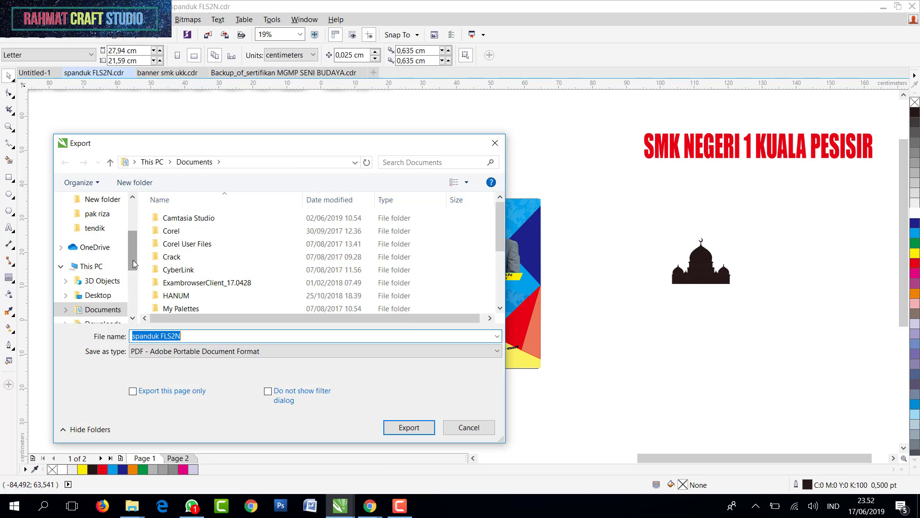
mouse_move(133, 260)
mouse_down()
mouse_move(128, 237)
mouse_move(134, 254)
mouse_up()
scroll(134, 254, down, 5)
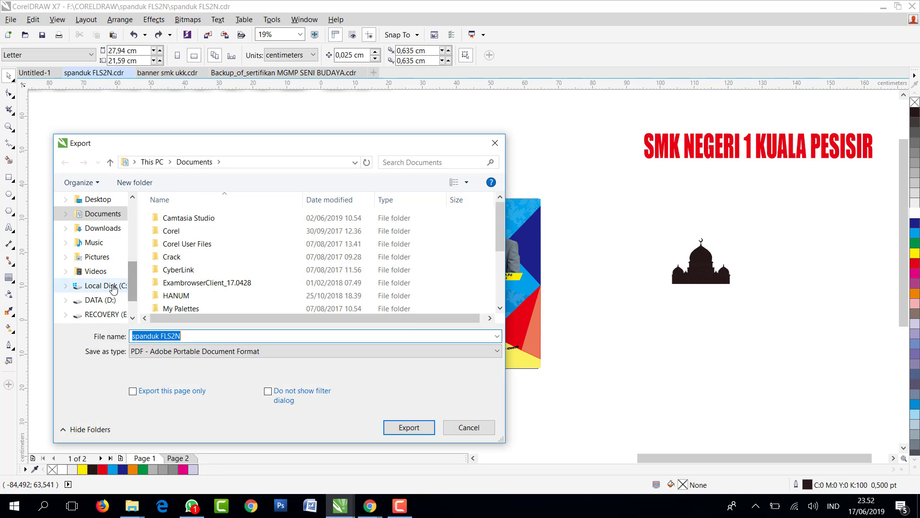
click(96, 256)
click(388, 351)
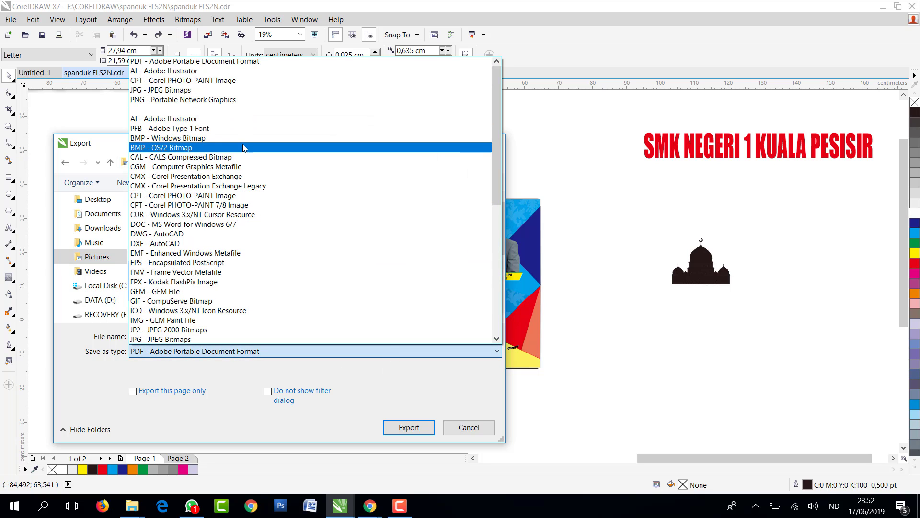
click(255, 338)
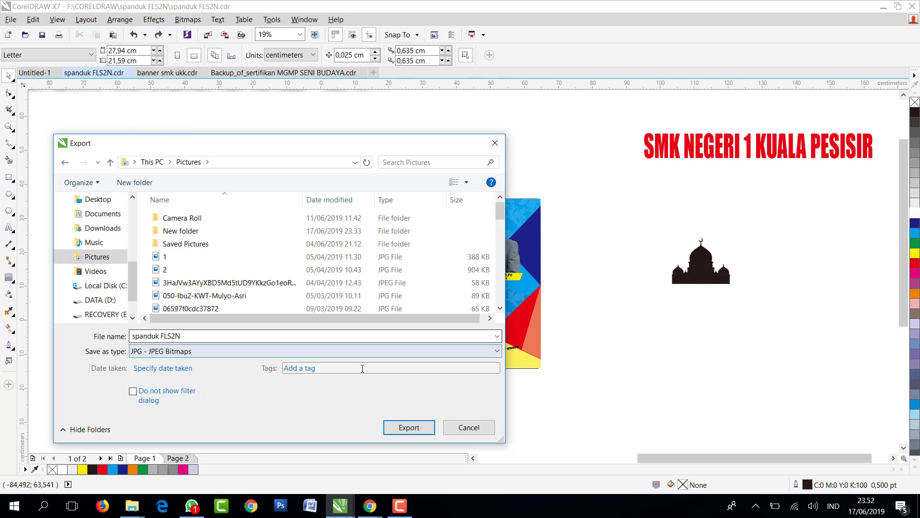
click(412, 428)
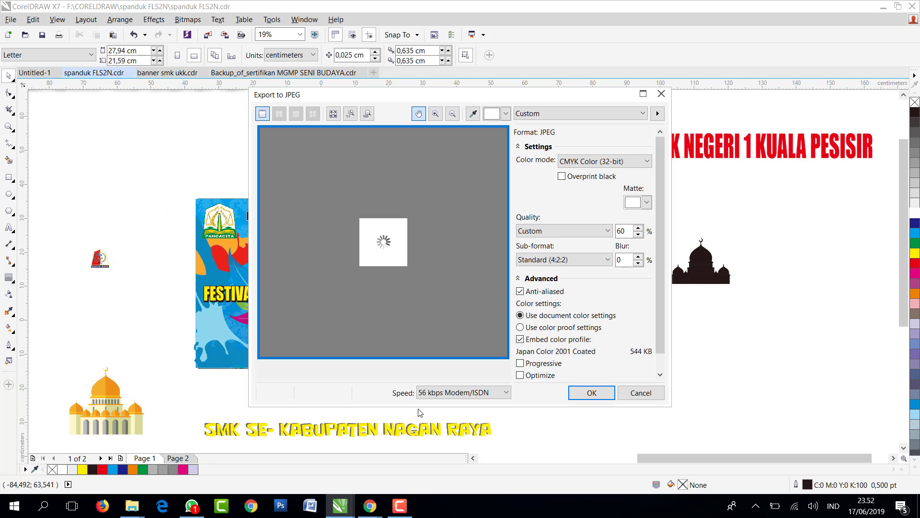
Switch to WhatsApp to look at the FLS2N banner request, return to CorelDRAW and cancel the JPEG export
click(183, 506)
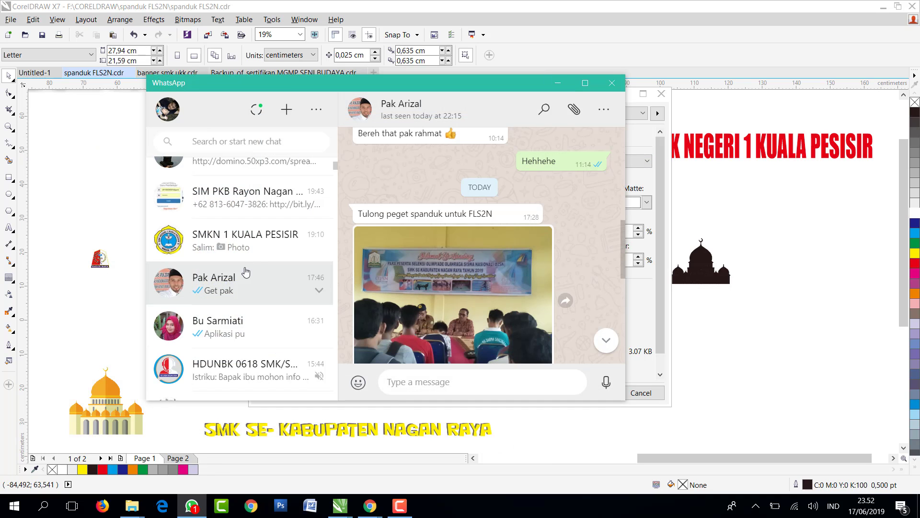
click(96, 186)
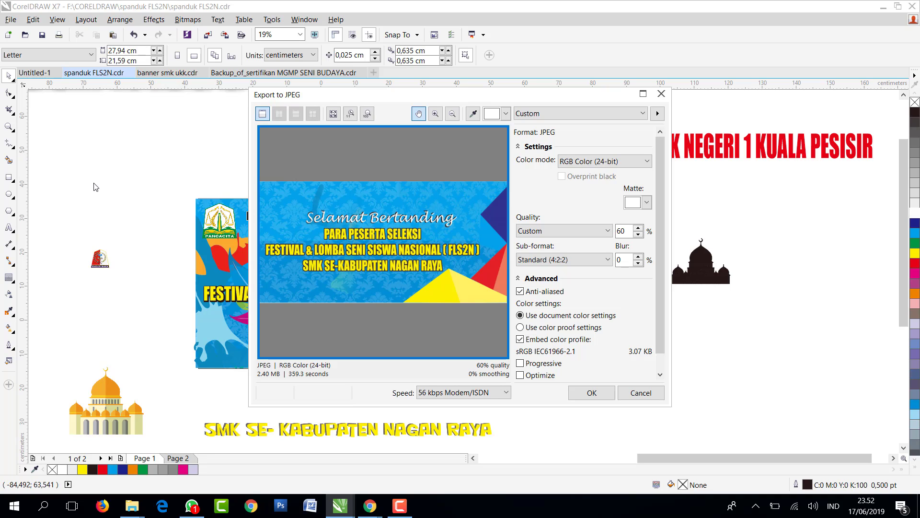
click(668, 96)
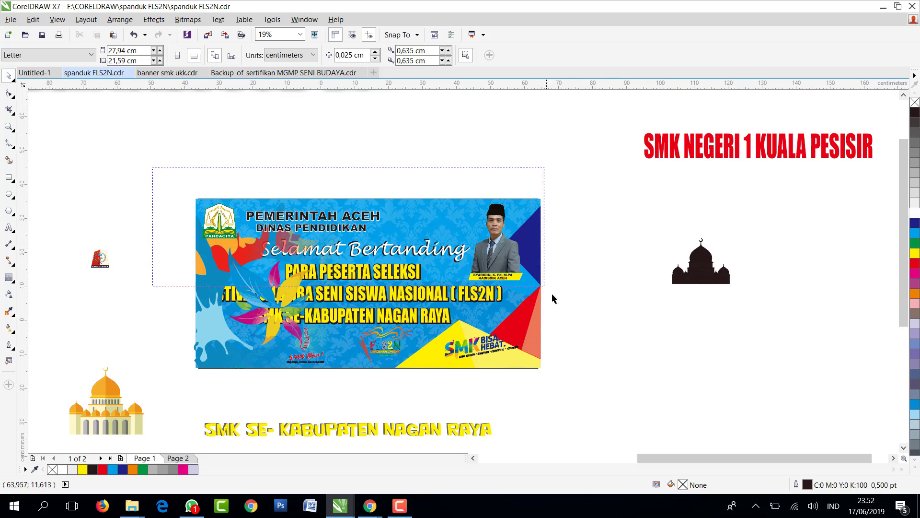
Try to change the stacking order of the yellow festival text relative to the flower graphic
right_click(331, 297)
mouse_move(359, 195)
click(494, 207)
click(186, 295)
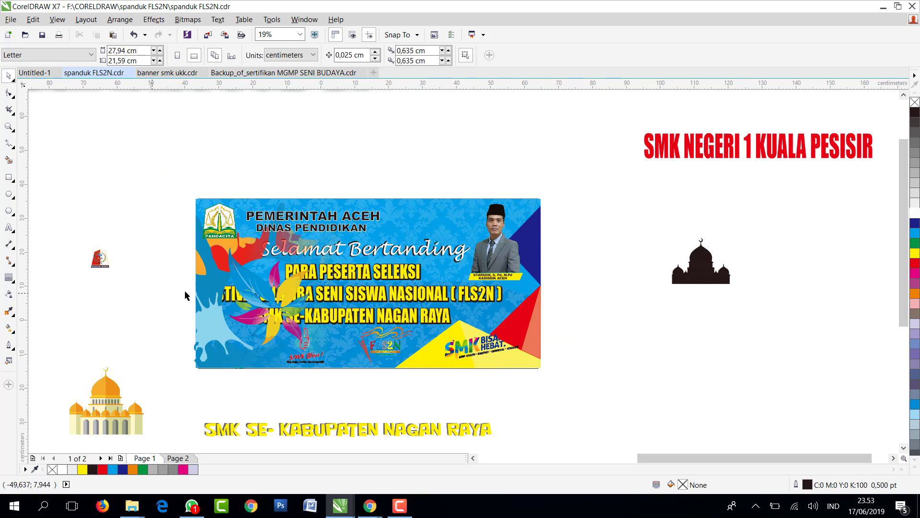
Move the loose SMK SE- KABUPATEN NAGAN RAYA text closer to the banner and bring the festival text to the front of the page
click(311, 304)
drag(336, 428, 347, 405)
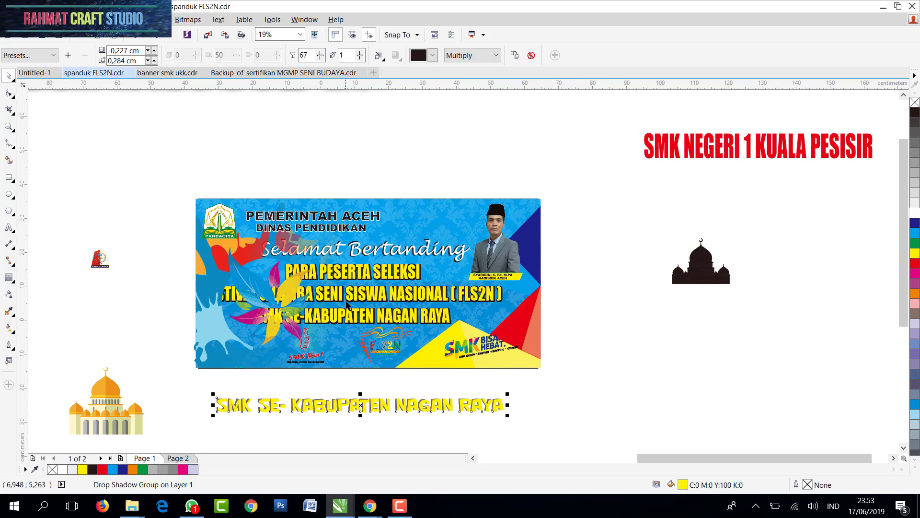
click(353, 295)
right_click(352, 295)
mouse_move(446, 194)
click(493, 197)
click(144, 179)
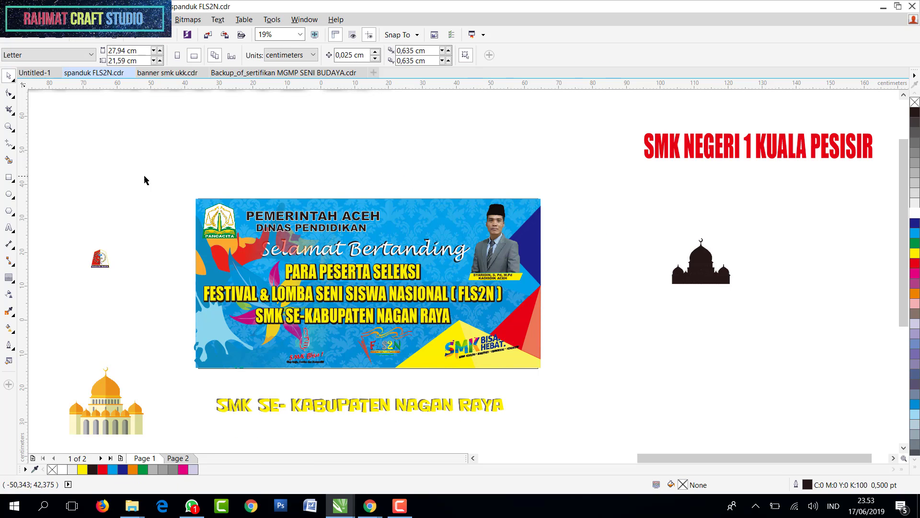
Nudge the dark blue splash in the banner's lower-left corner so it lines up with the banner's left edge
drag(150, 177, 580, 403)
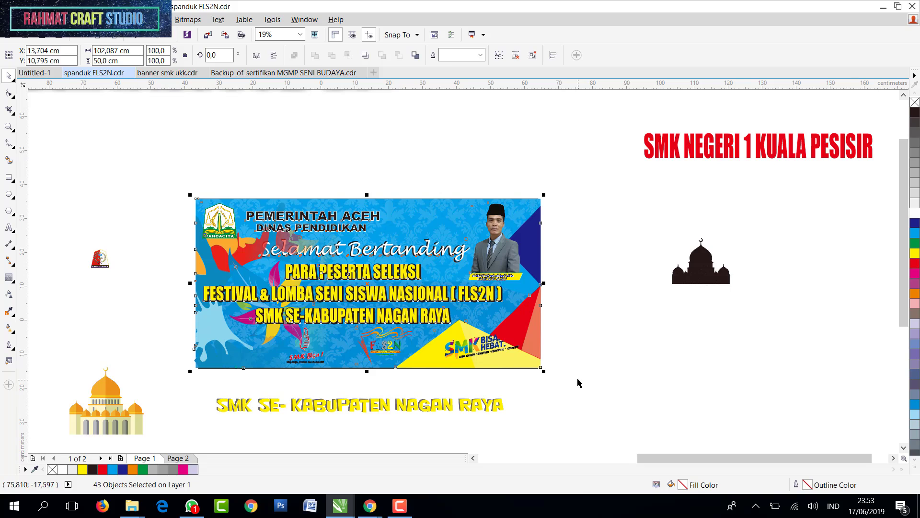
click(186, 357)
scroll(186, 357, up, 2)
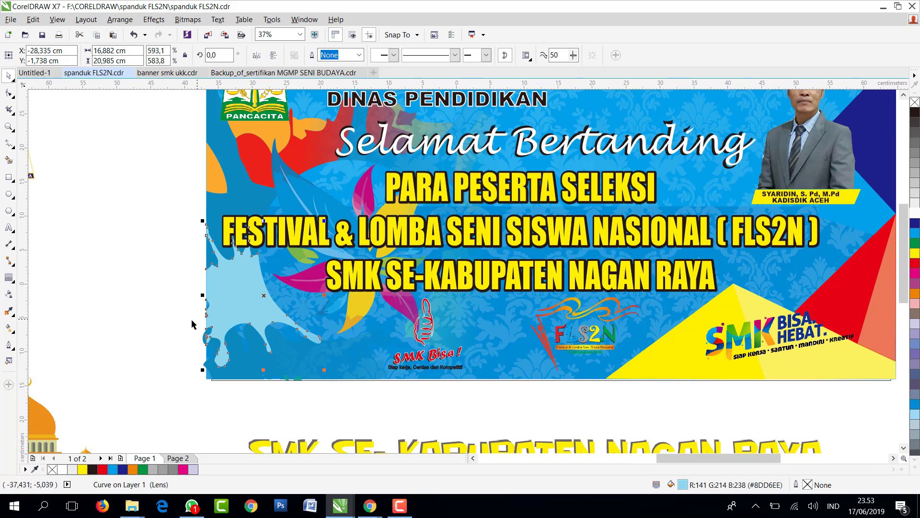
click(203, 342)
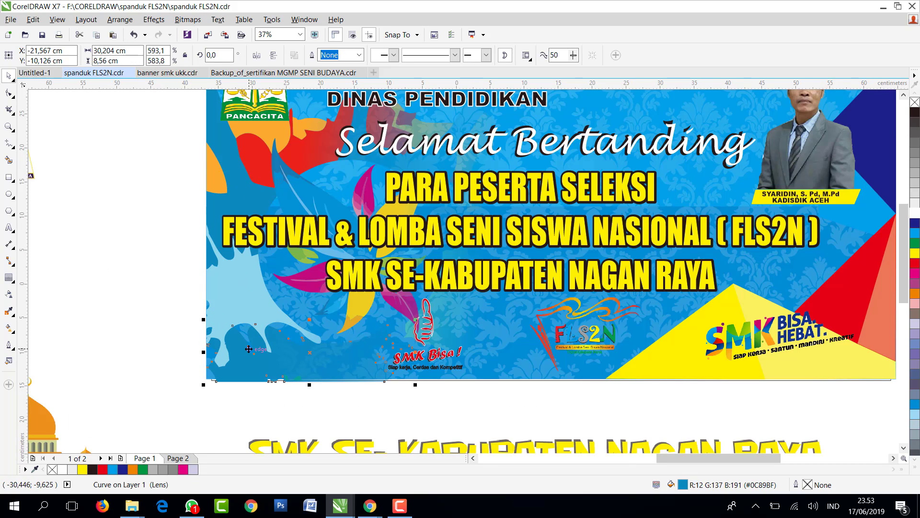
drag(253, 345, 249, 350)
scroll(221, 312, down, 2)
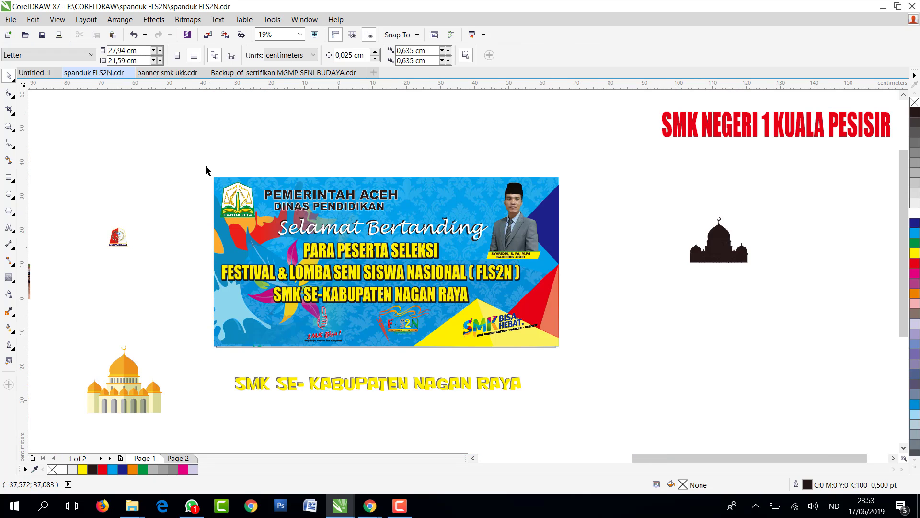
Group all the banner objects into one group
drag(206, 170, 592, 364)
key(ctrl+g)
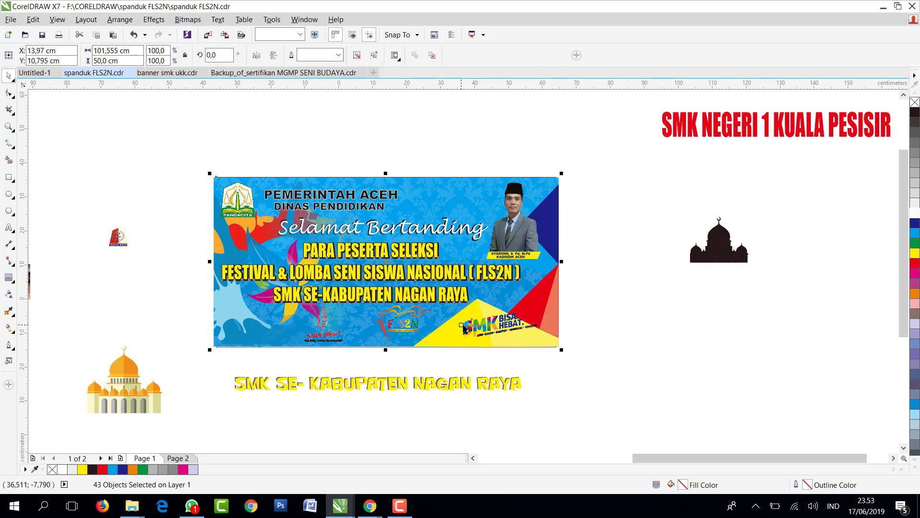
Export the grouped banner as the JPEG spanduk FLS2N in the Pictures folder, using RGB Color (24-bit) at 50% quality
click(10, 19)
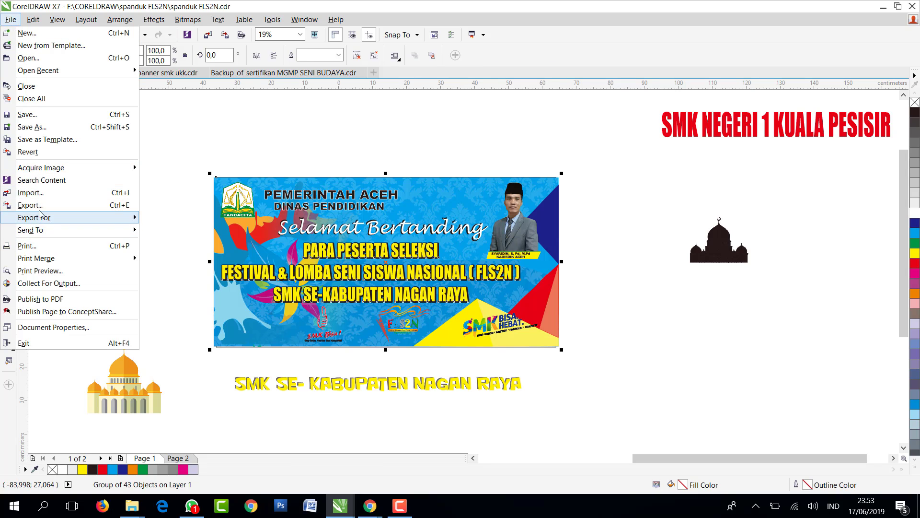
click(29, 215)
click(410, 428)
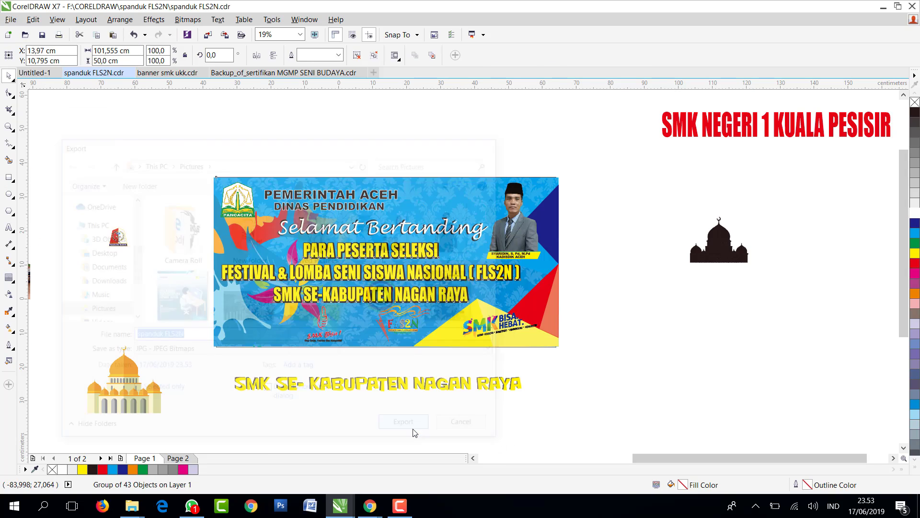
click(642, 162)
click(647, 235)
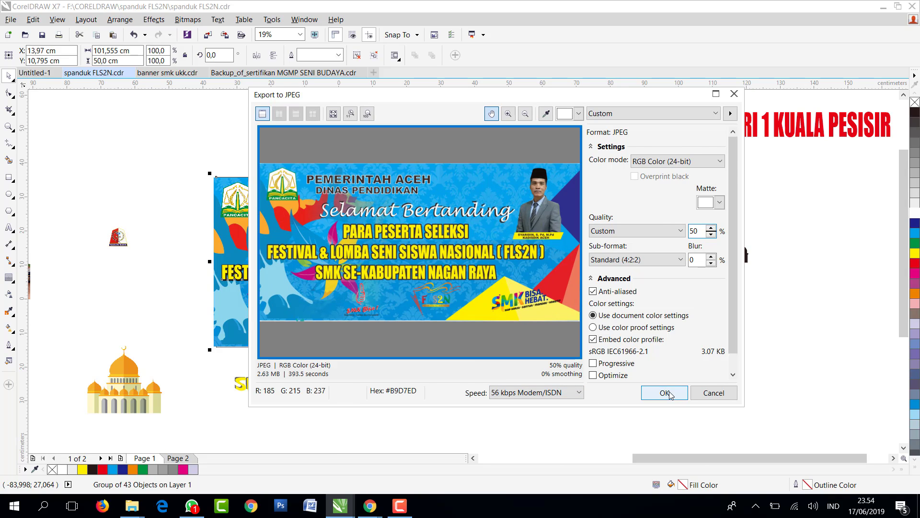
click(669, 394)
click(171, 154)
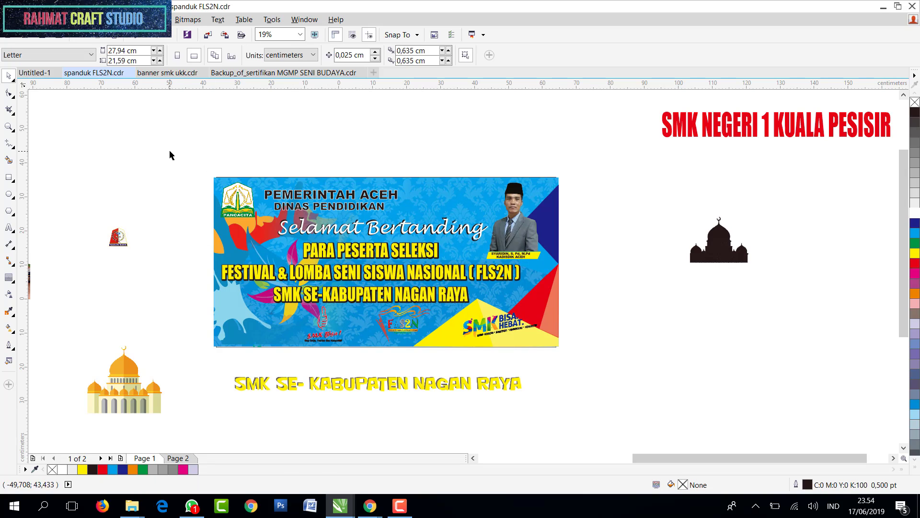
Inspect the finished banner's header and lettering up close, and check all the artwork from an overall view
click(9, 126)
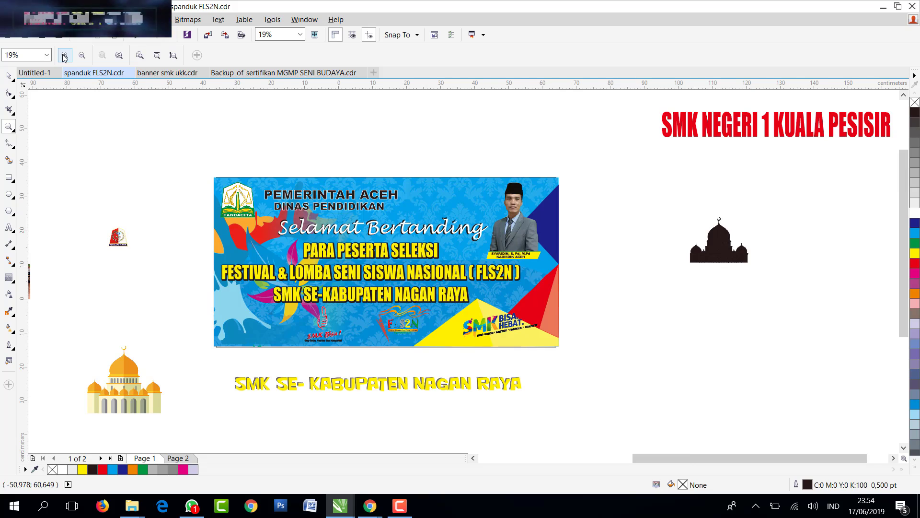
click(466, 269)
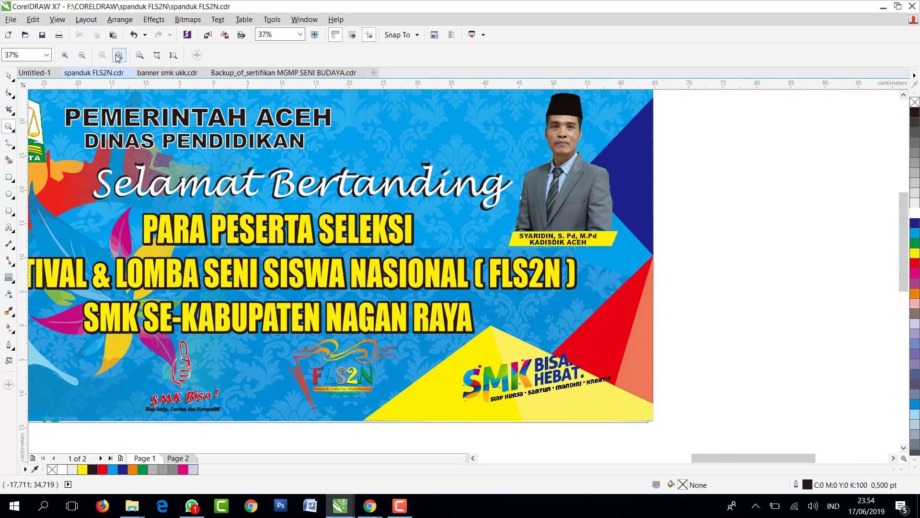
click(232, 162)
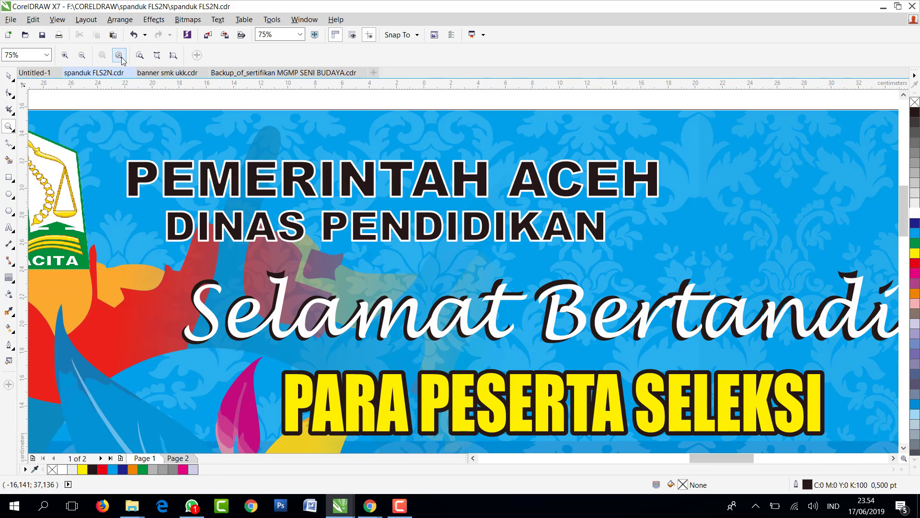
click(173, 56)
click(120, 57)
click(84, 56)
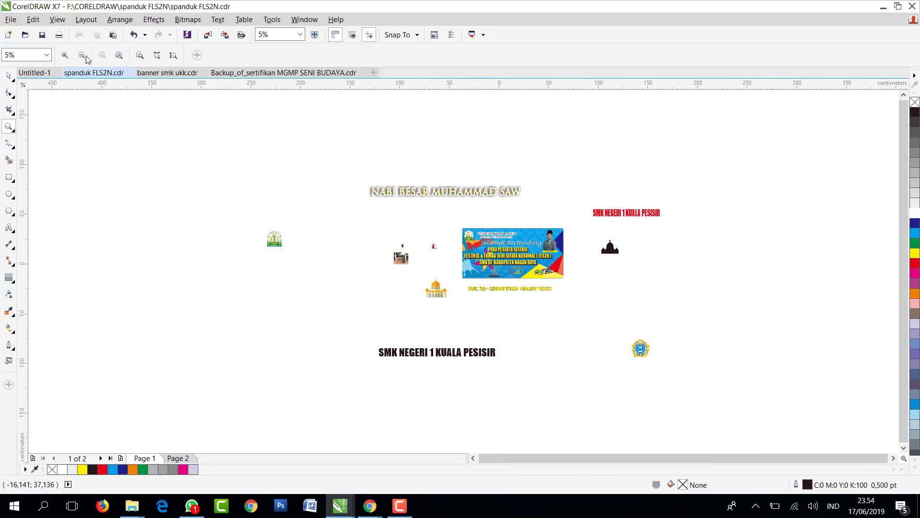
click(69, 56)
click(69, 55)
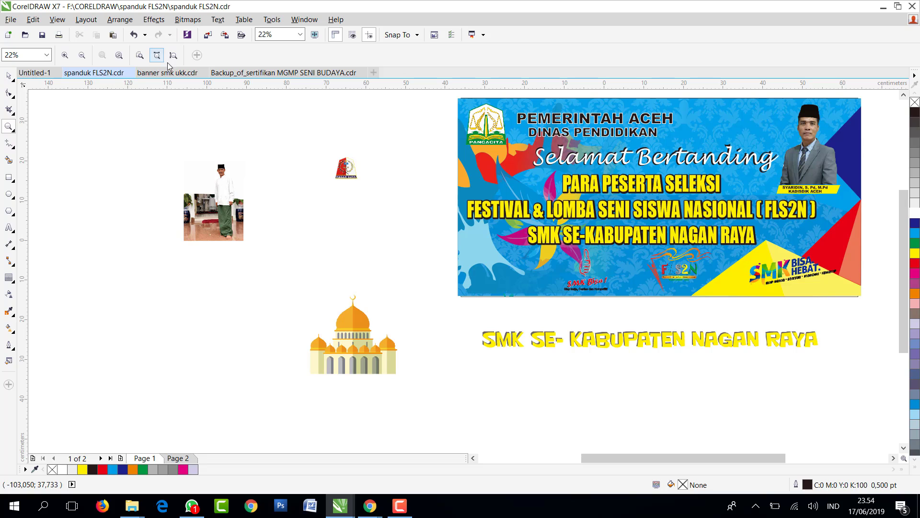
Open the print preview of the banner
click(11, 20)
click(53, 272)
click(312, 60)
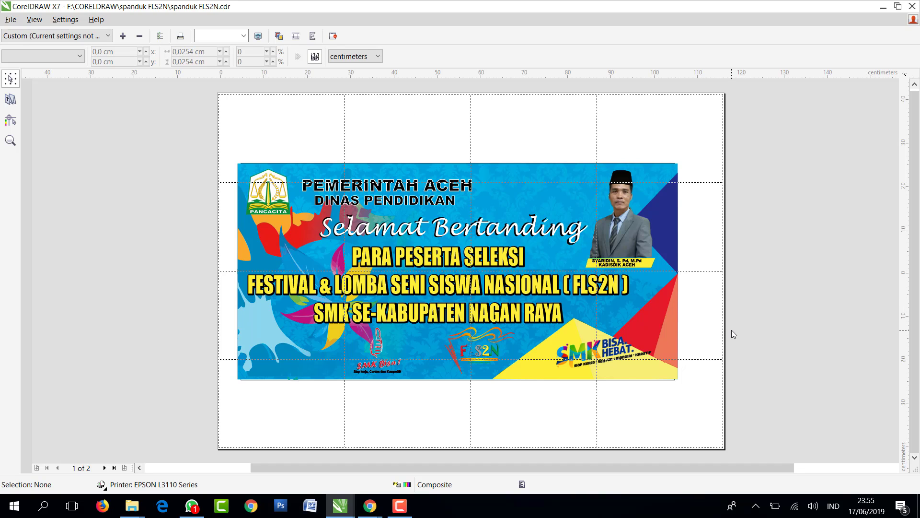
Close the print preview and return to the full banner on the drawing page
click(11, 20)
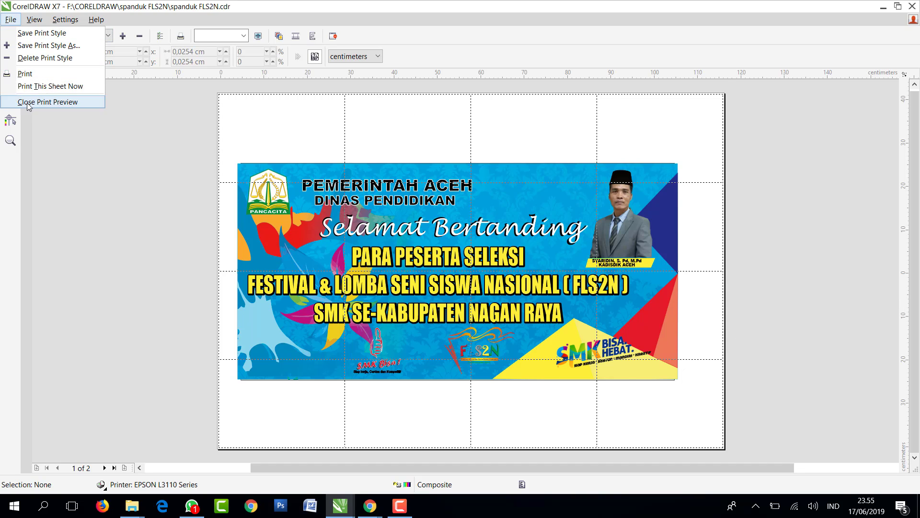
click(47, 101)
scroll(904, 96, right, 3)
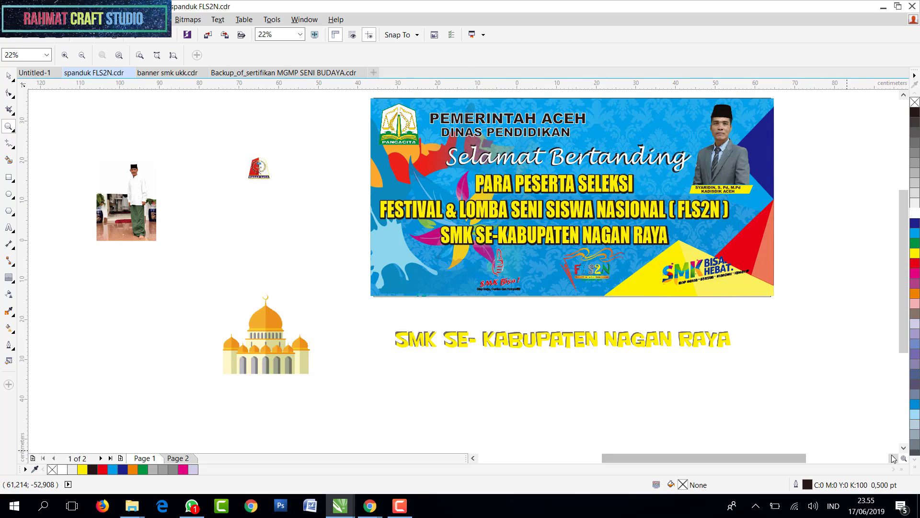
click(903, 95)
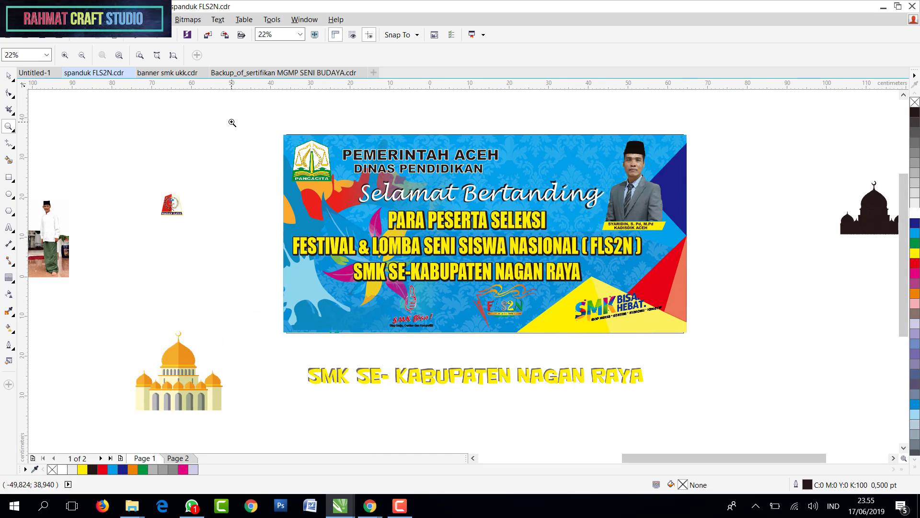
Examine the banner's agency header, festival lettering, portrait and lower logos up close, and check the whole layout from an overall view
click(156, 56)
scroll(386, 194, down, 4)
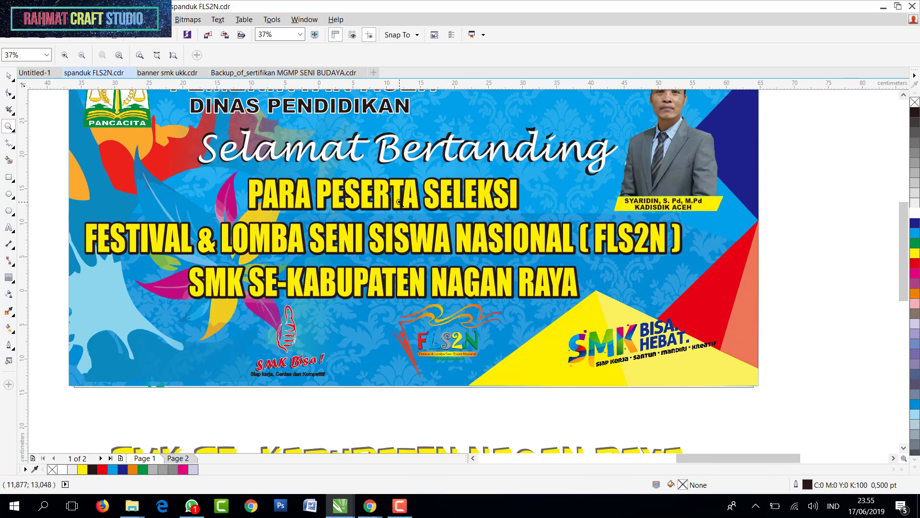
click(904, 96)
click(904, 95)
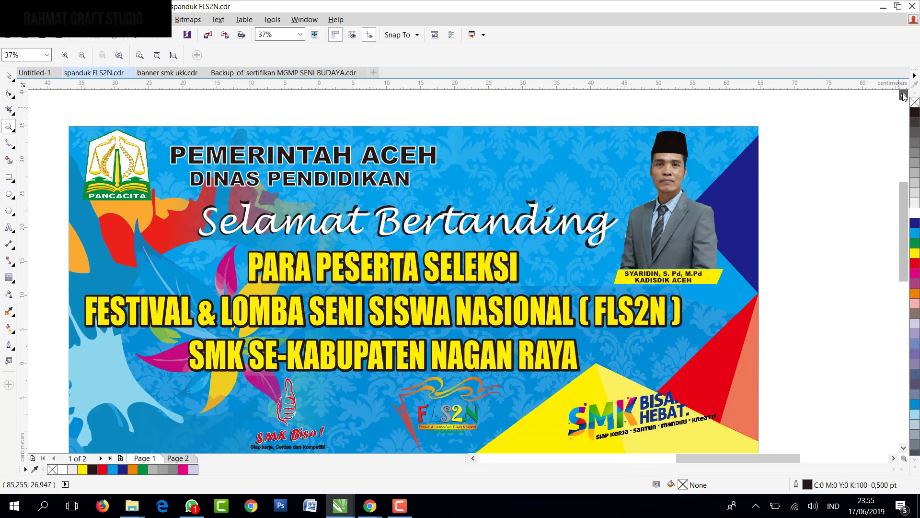
click(14, 134)
click(36, 137)
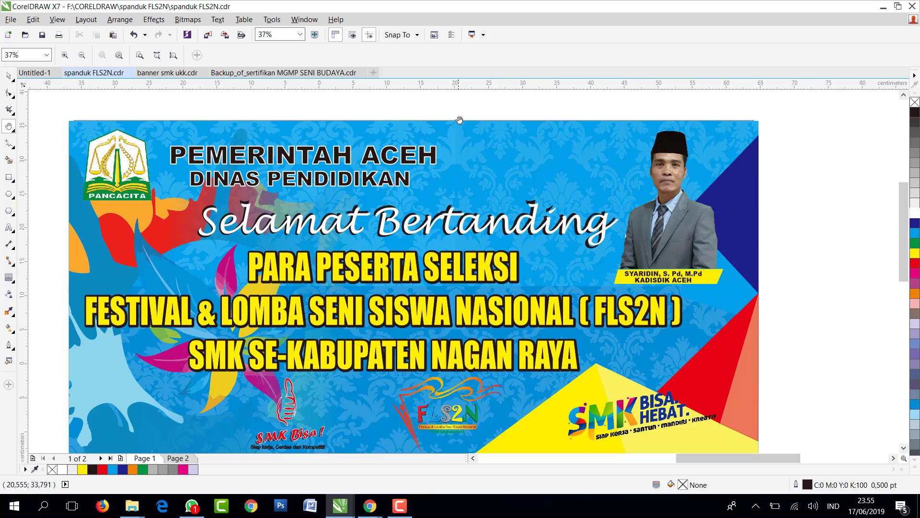
click(65, 55)
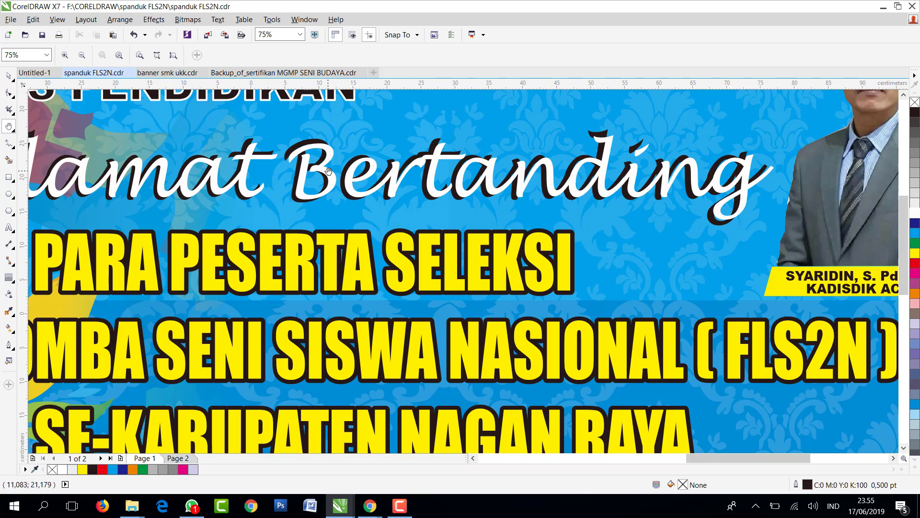
scroll(472, 215, down, 2)
scroll(295, 223, up, 1)
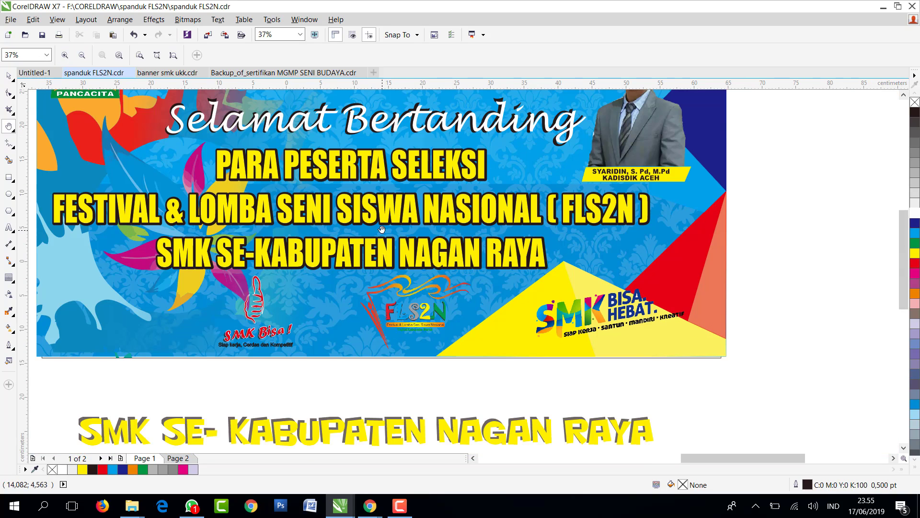
key(space)
scroll(292, 109, down, 1)
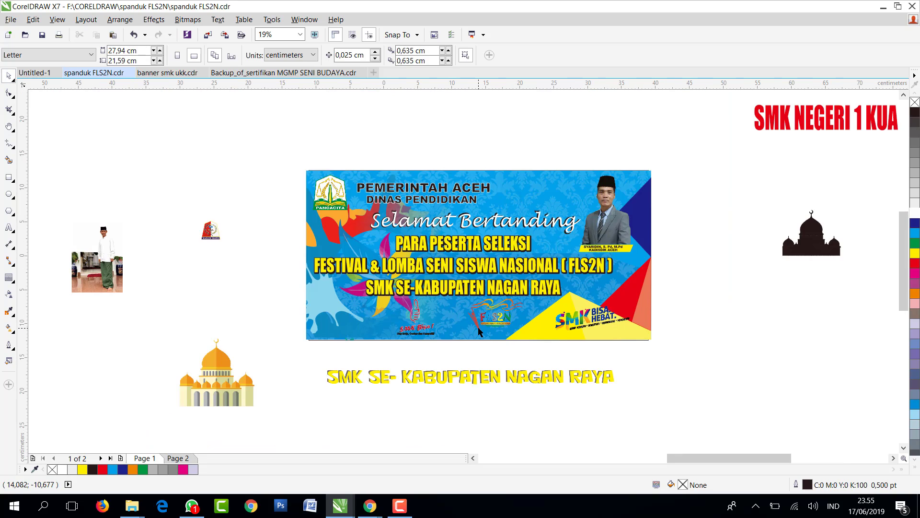
scroll(480, 329, up, 1)
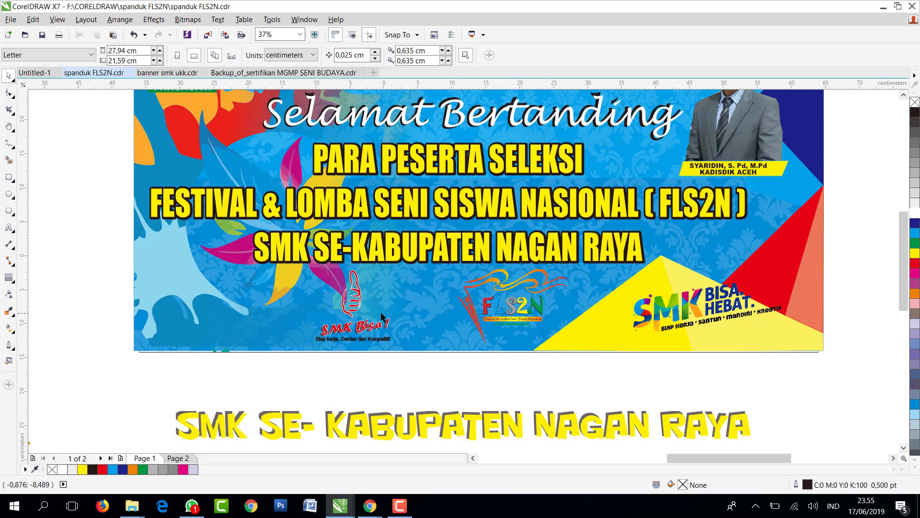